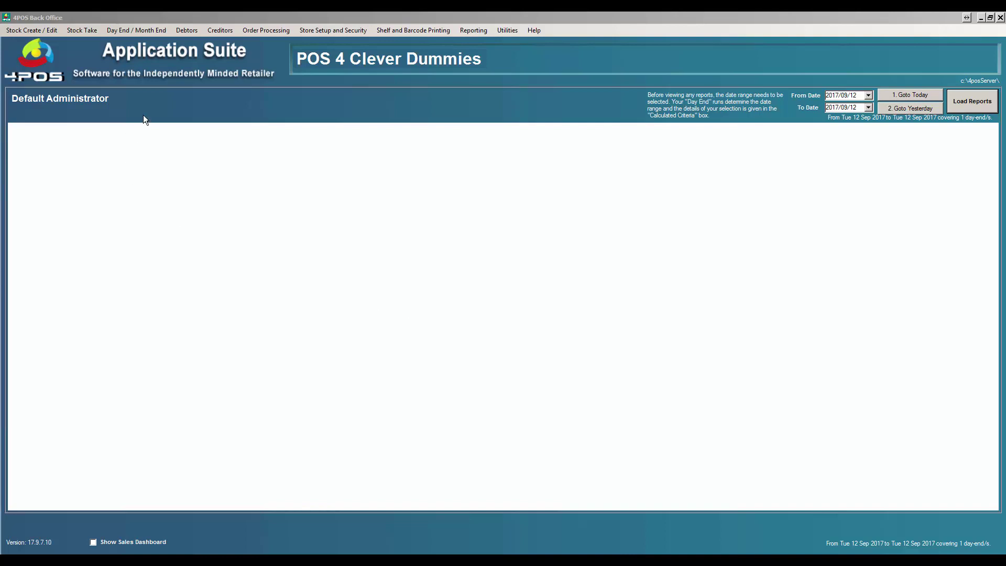
Check Castle Can 330ml's stock history in Warehouse 3 and the Default Warehouse, then close the item.
{"action": "left_click", "coordinate": [37, 30]}
{"action": "left_click", "coordinate": [55, 56]}
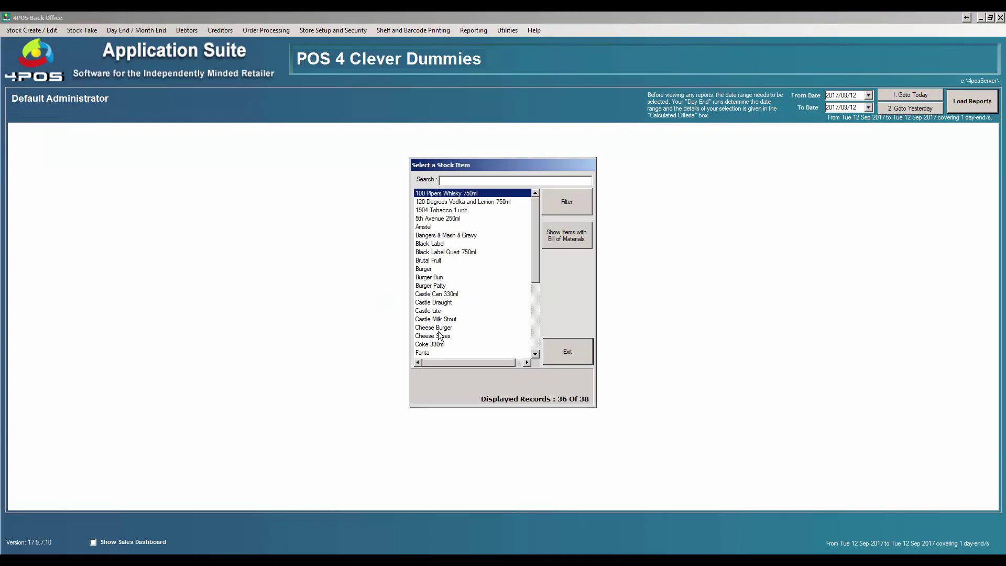
{"action": "double_click", "coordinate": [447, 295]}
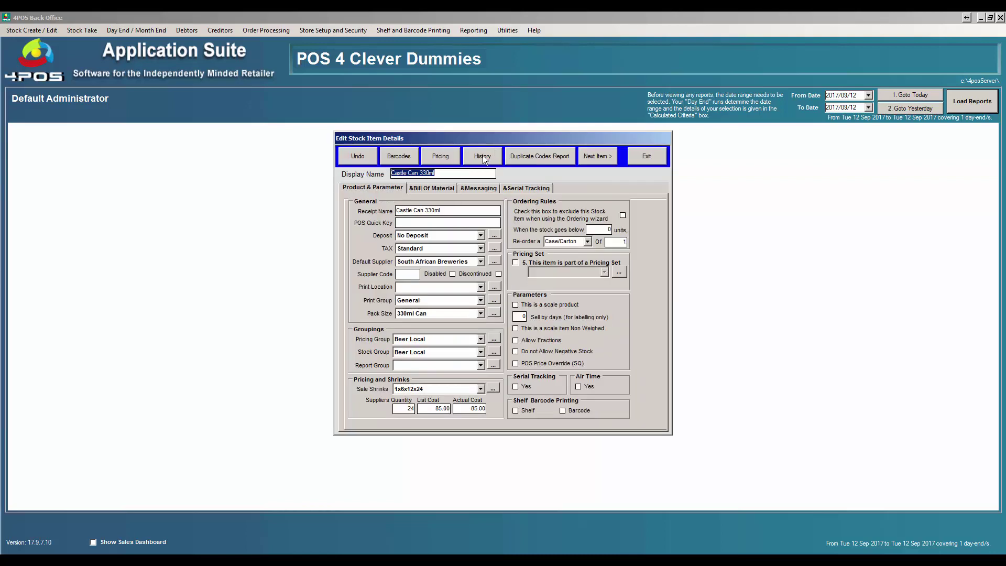
{"action": "left_click", "coordinate": [482, 156]}
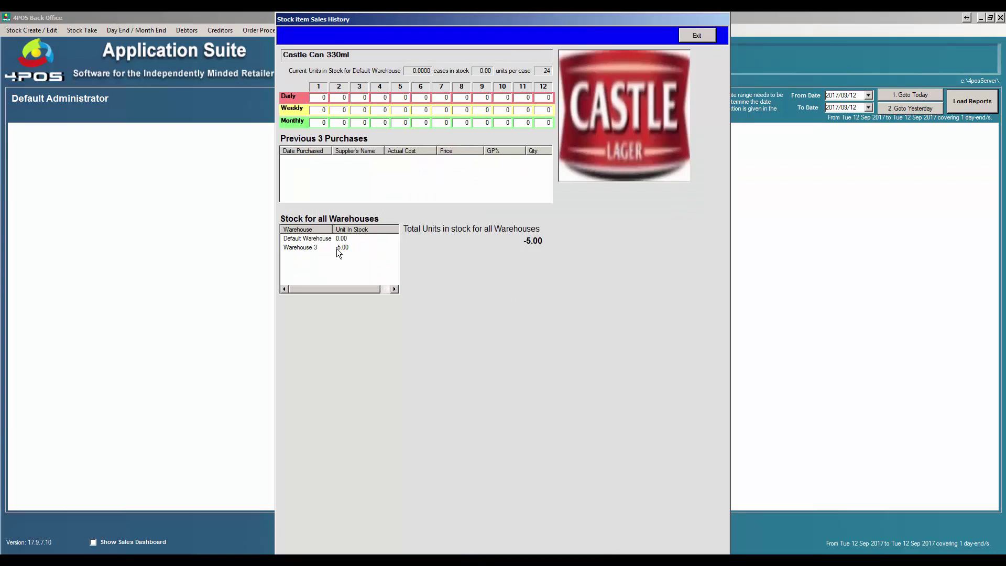
{"action": "left_click", "coordinate": [313, 250]}
{"action": "left_click", "coordinate": [322, 239]}
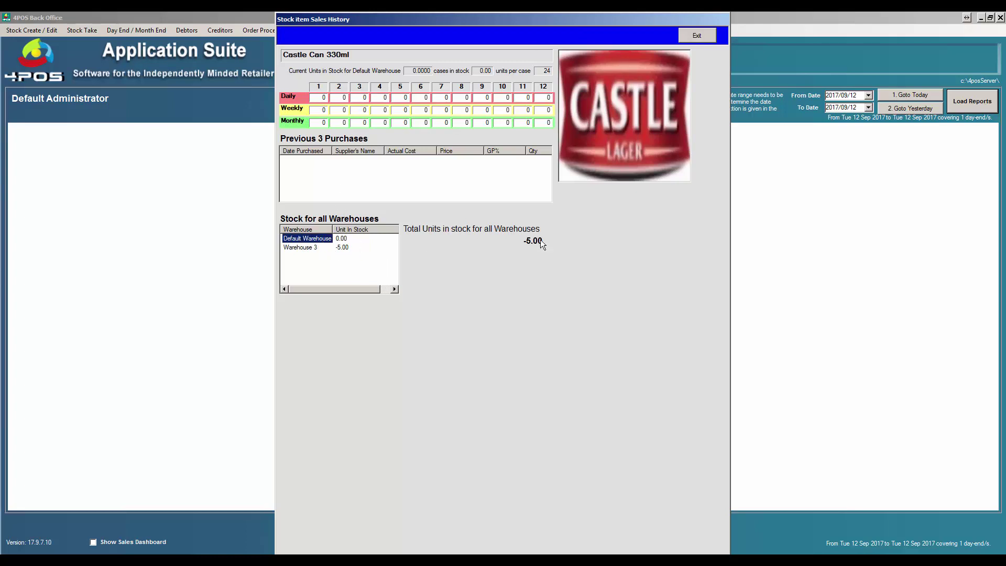
{"action": "left_click", "coordinate": [709, 35]}
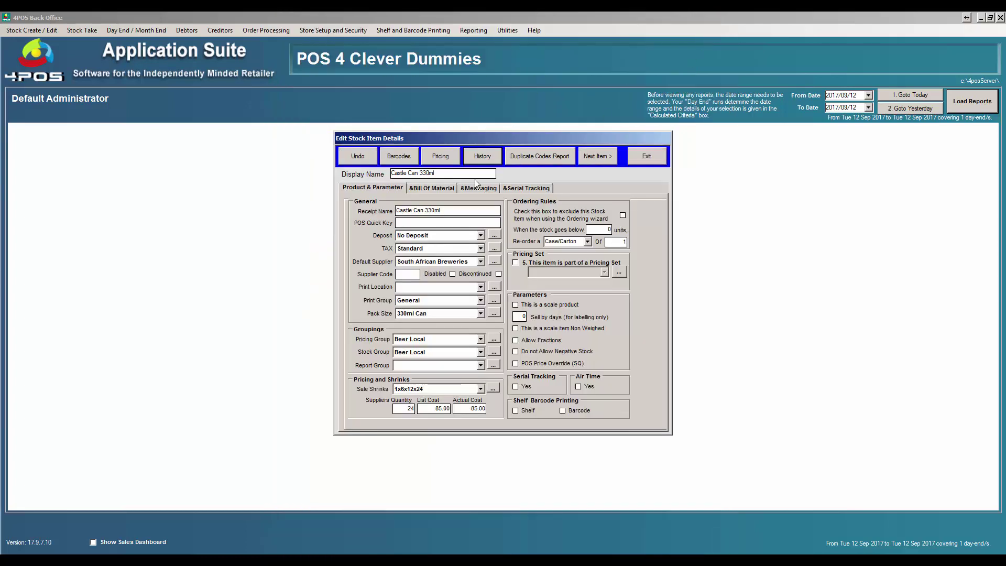
{"action": "left_click", "coordinate": [650, 160]}
{"action": "left_click", "coordinate": [569, 351]}
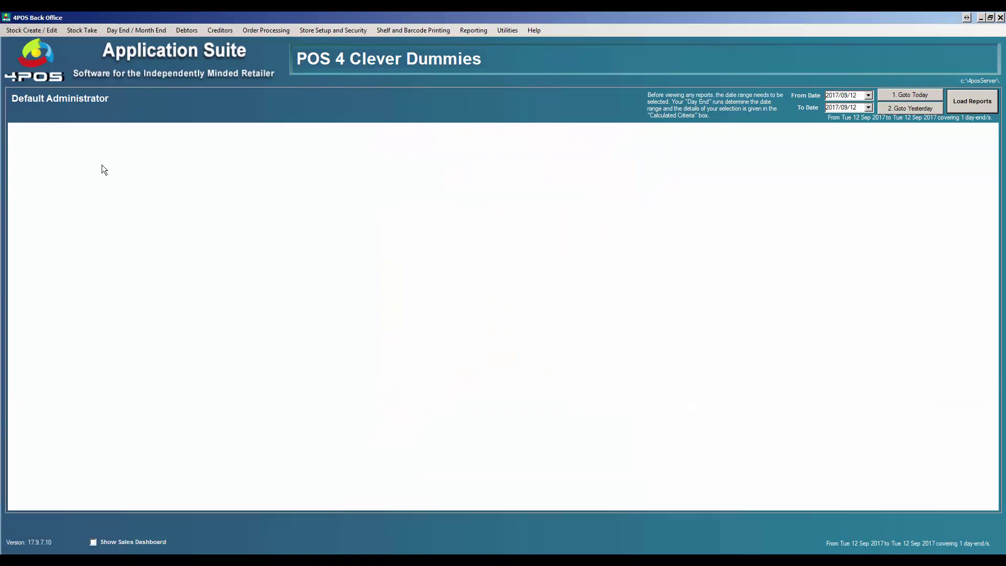
Start a stock take adjustment for the Beer Local group in Warehouse 3.
{"action": "left_click", "coordinate": [81, 30]}
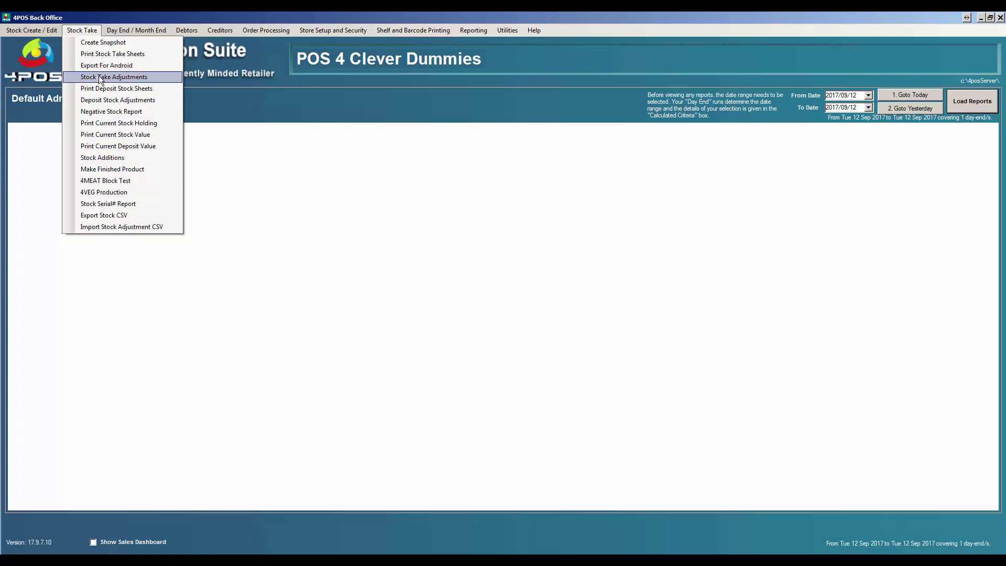
{"action": "left_click", "coordinate": [112, 77]}
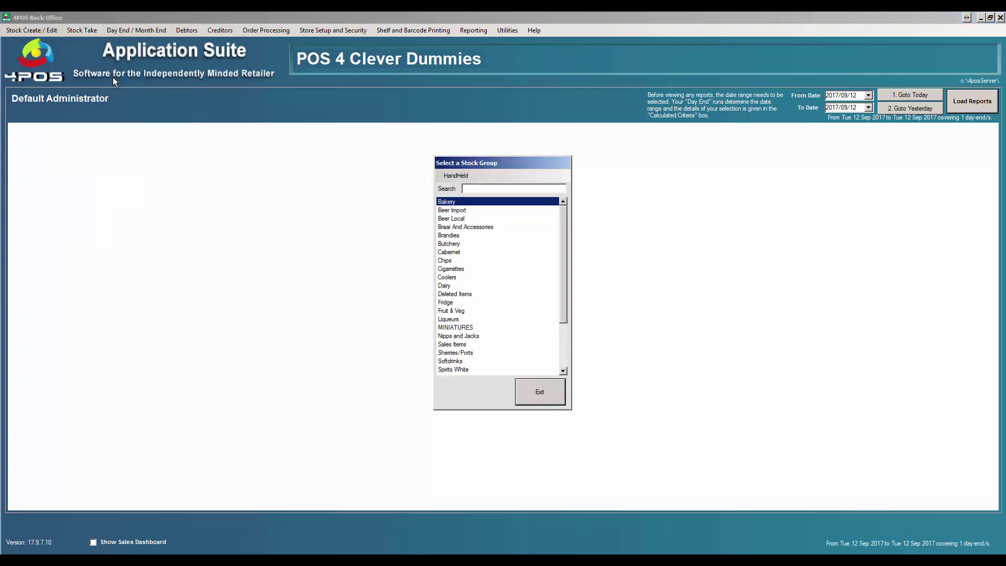
{"action": "double_click", "coordinate": [456, 219]}
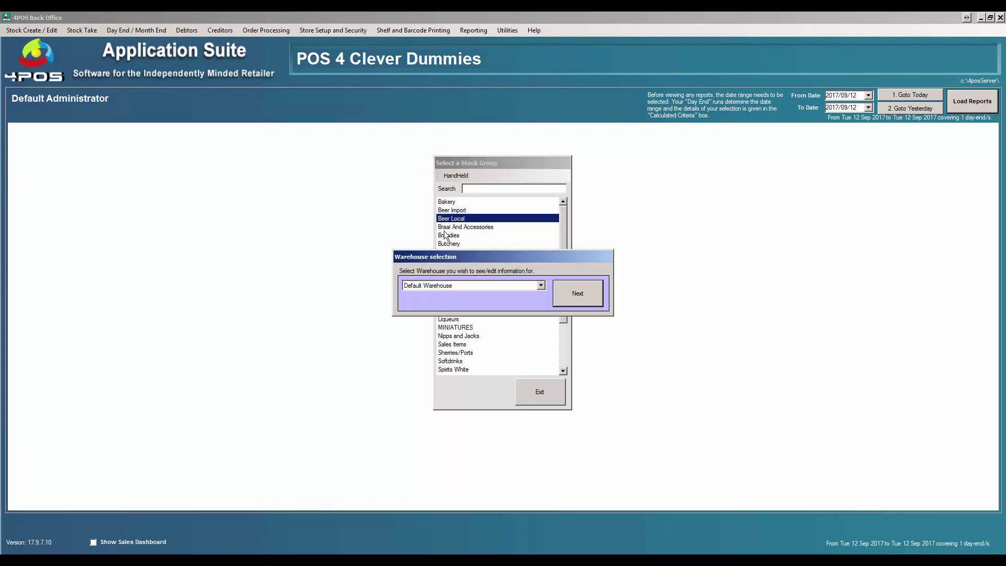
{"action": "left_click", "coordinate": [541, 286]}
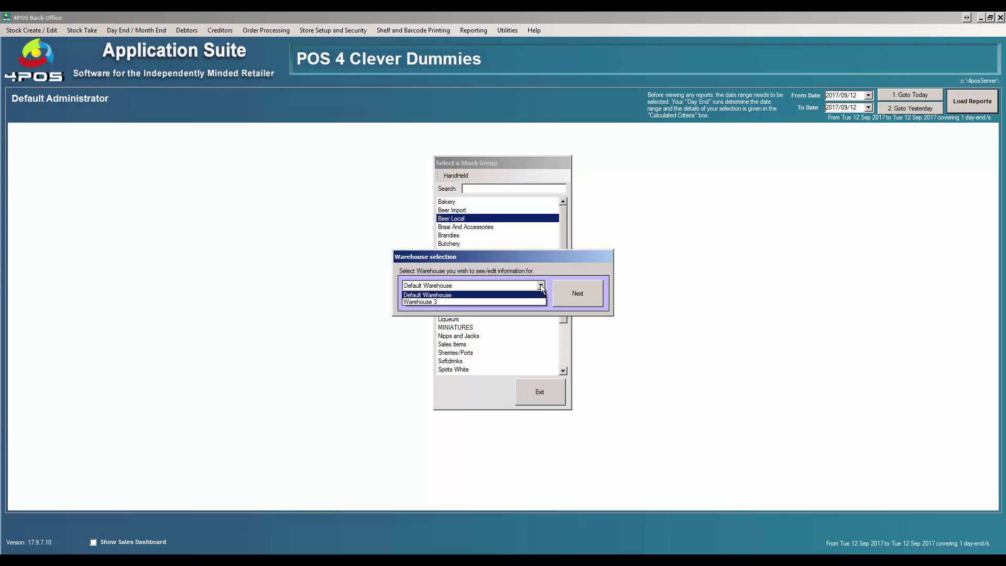
{"action": "left_click", "coordinate": [519, 301]}
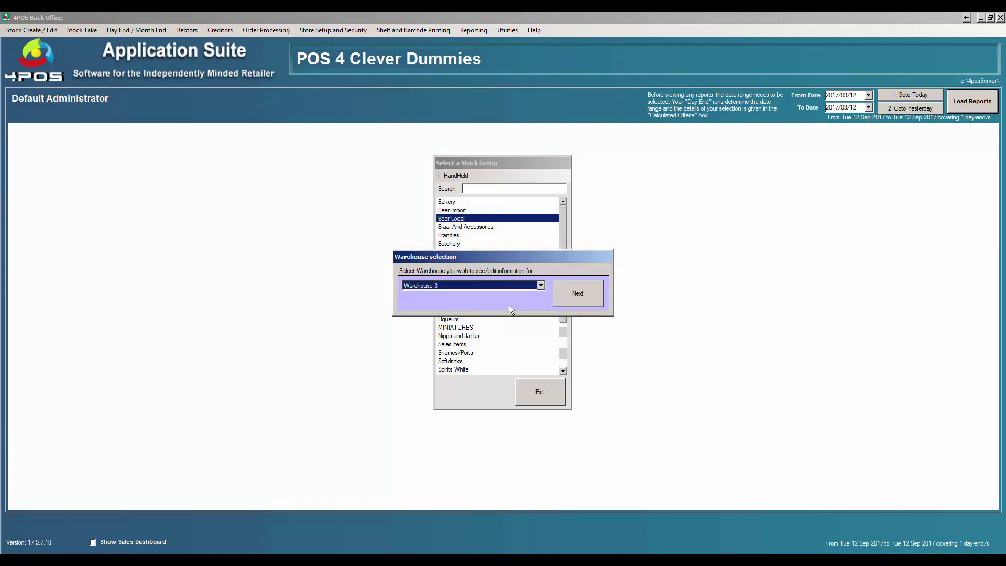
Enter counts Amstel 24, Black Label Quart 145, Castle Can 47, Lion Lager 33, then save and exit.
{"action": "left_click", "coordinate": [581, 293]}
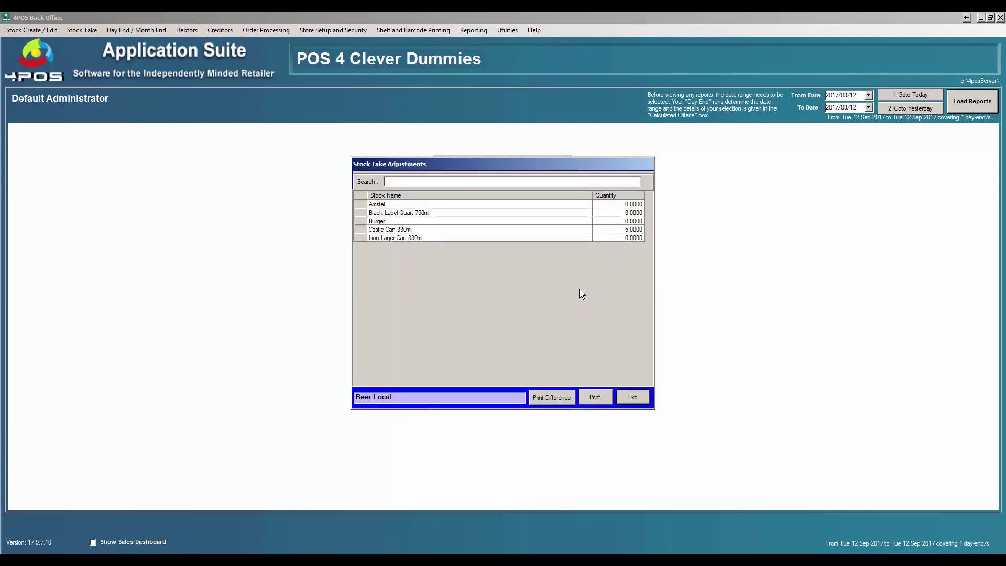
{"action": "left_click", "coordinate": [623, 206]}
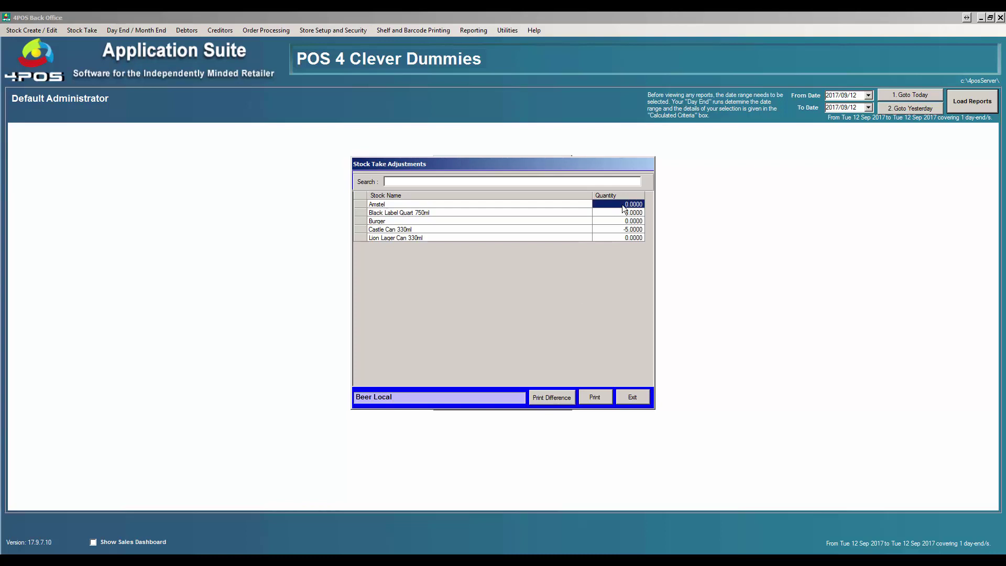
{"action": "type", "text": "24"}
{"action": "key", "text": "Return"}
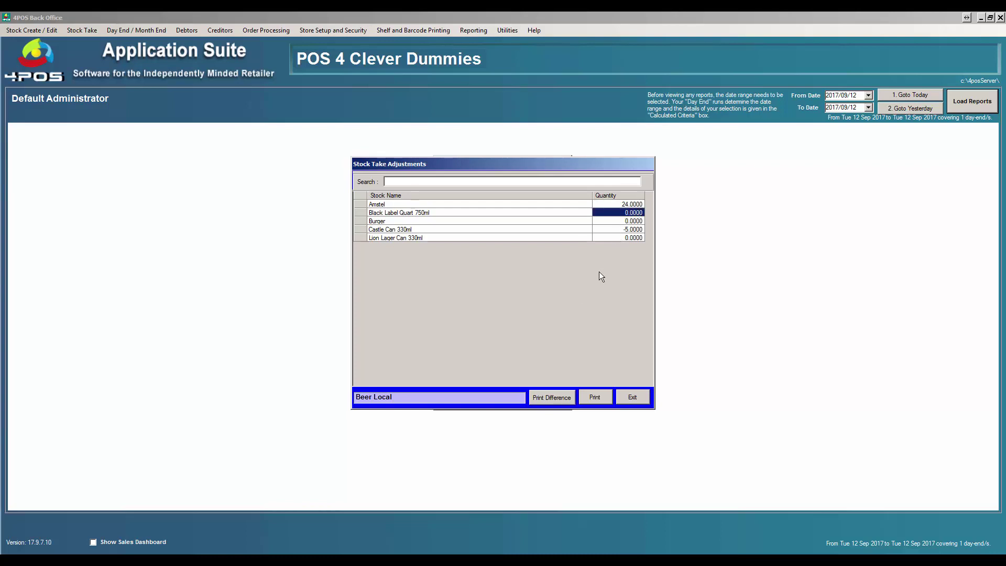
{"action": "type", "text": "145"}
{"action": "left_click", "coordinate": [616, 221]}
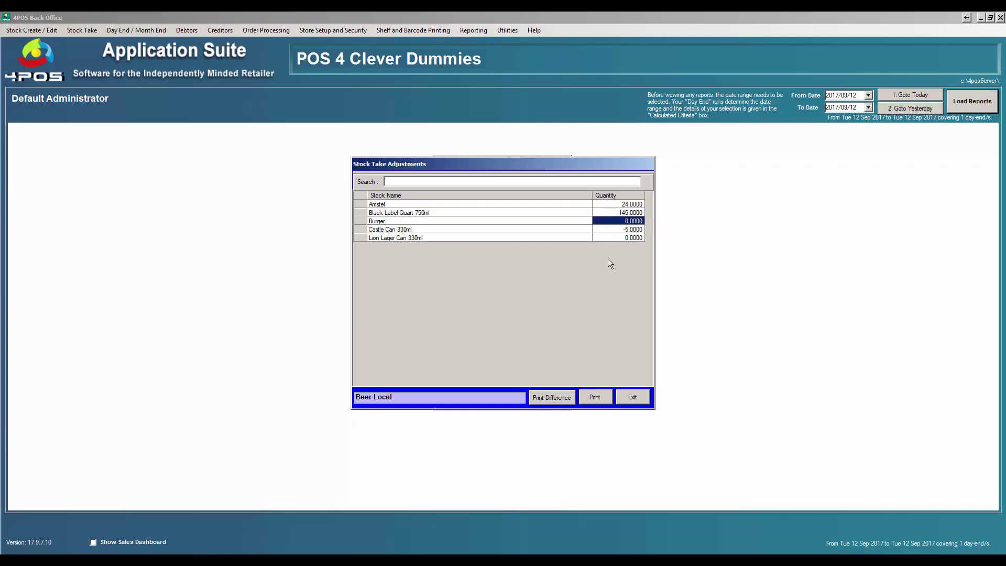
{"action": "left_click", "coordinate": [621, 230]}
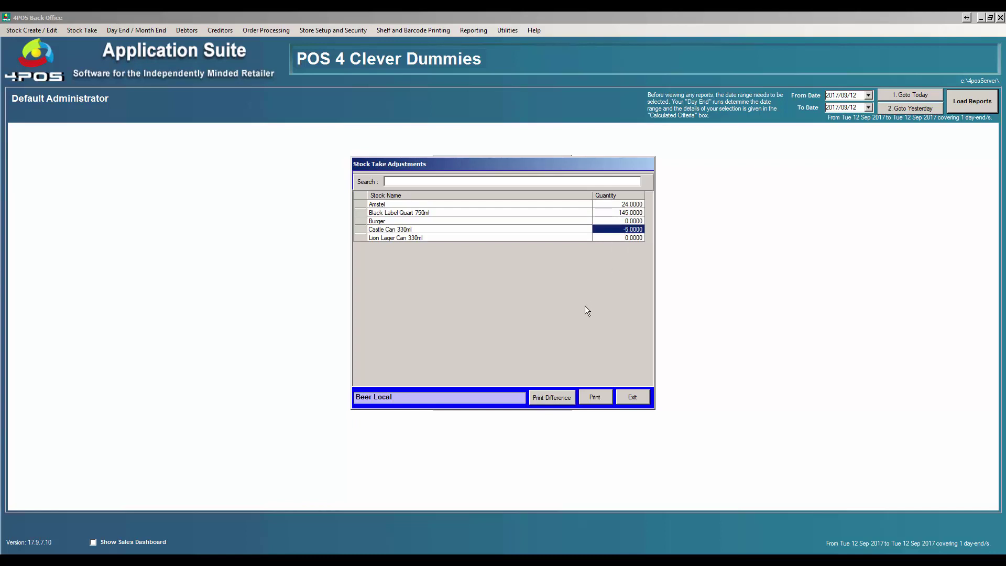
{"action": "type", "text": "4"}
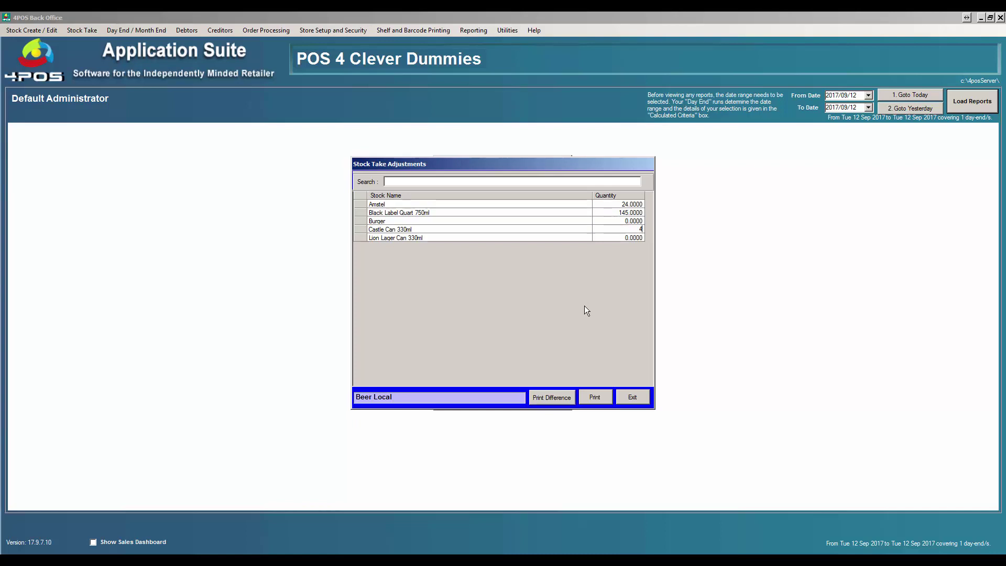
{"action": "type", "text": "7"}
{"action": "left_click", "coordinate": [615, 237]}
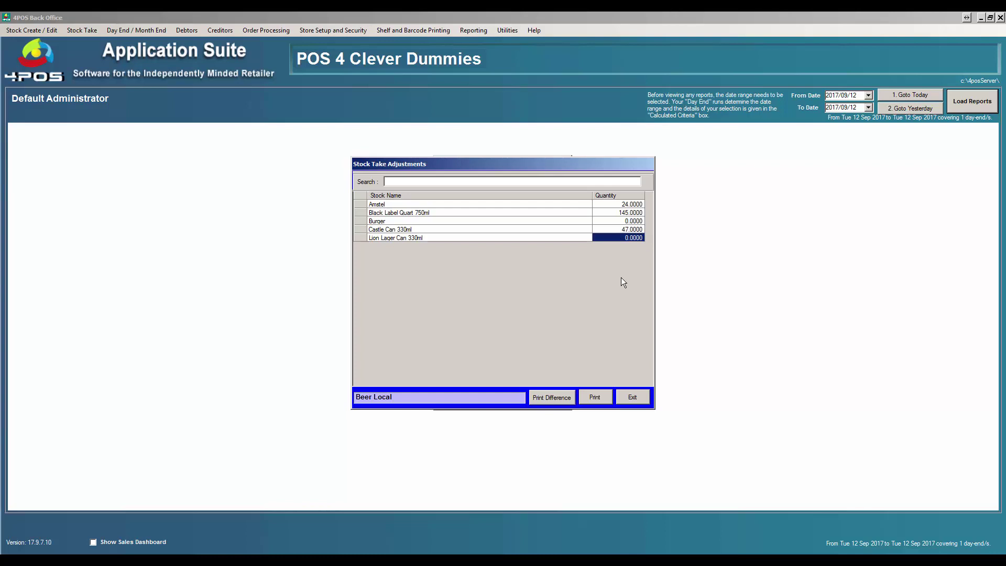
{"action": "type", "text": "33"}
{"action": "left_click", "coordinate": [632, 397]}
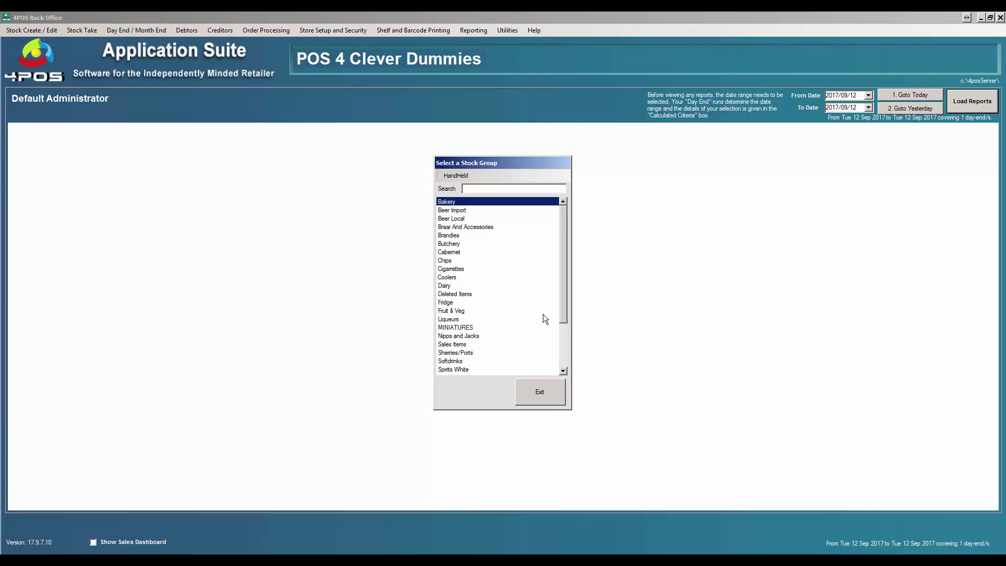
Change the Burger item to pricing group Burgers and stock group Sales Items.
{"action": "left_click", "coordinate": [552, 396]}
{"action": "left_click", "coordinate": [16, 30]}
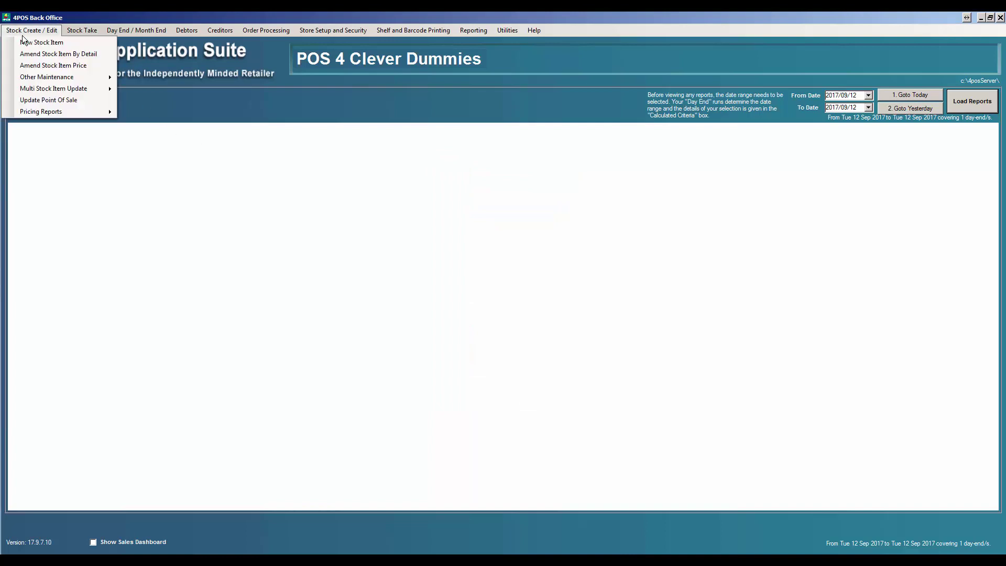
{"action": "left_click", "coordinate": [42, 52]}
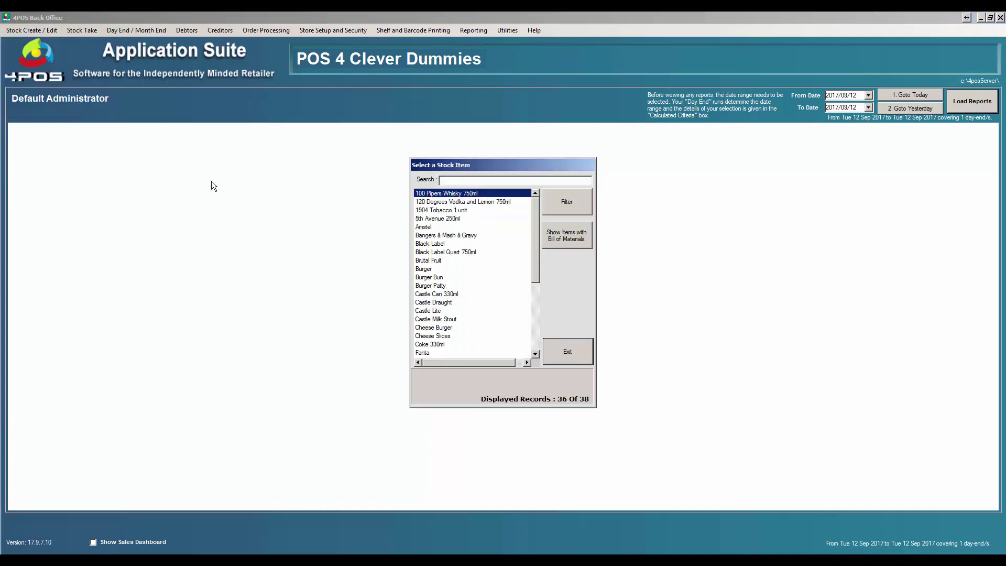
{"action": "double_click", "coordinate": [425, 269]}
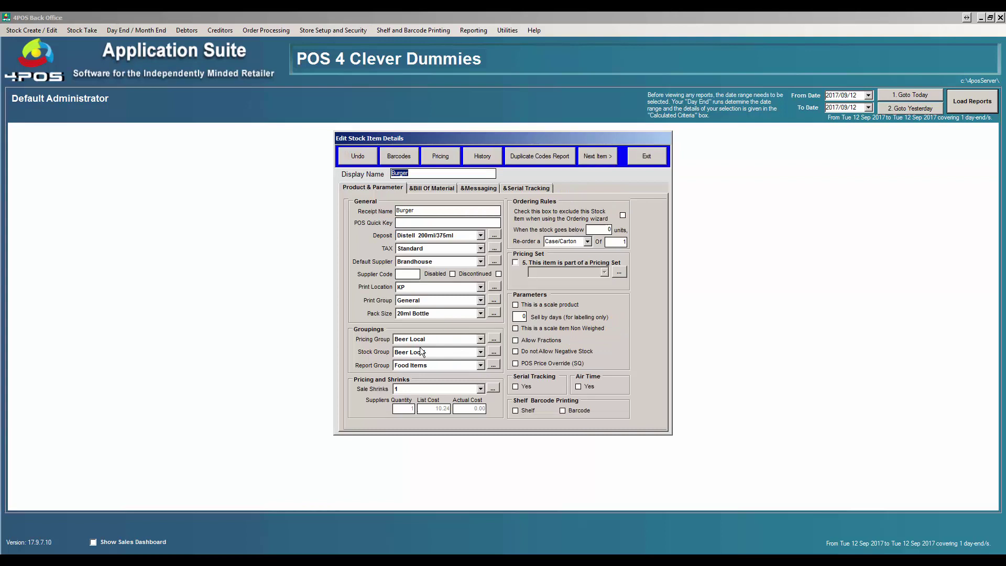
{"action": "left_click", "coordinate": [480, 340]}
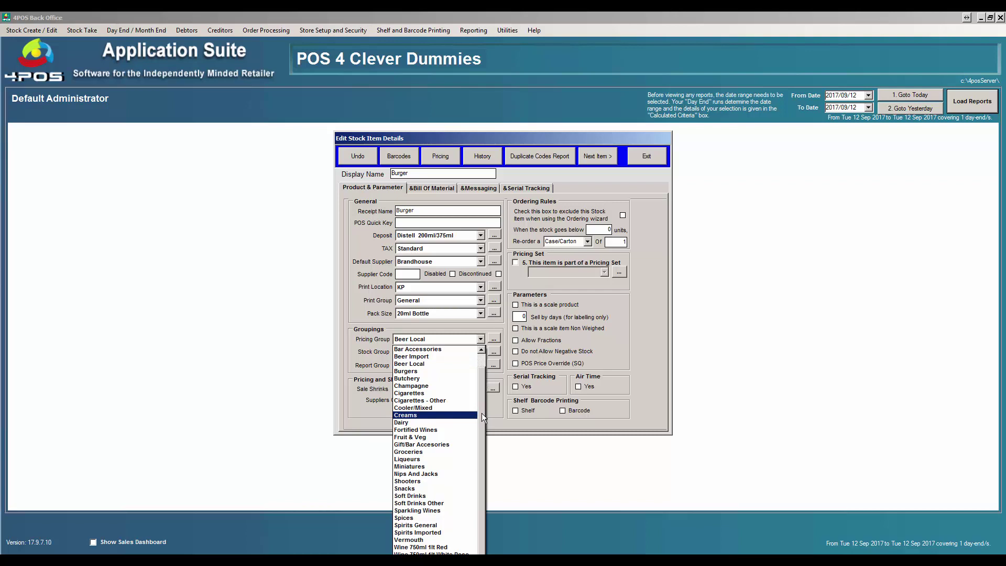
{"action": "scroll", "coordinate": [486, 354], "scroll_direction": "up", "scroll_amount": 1}
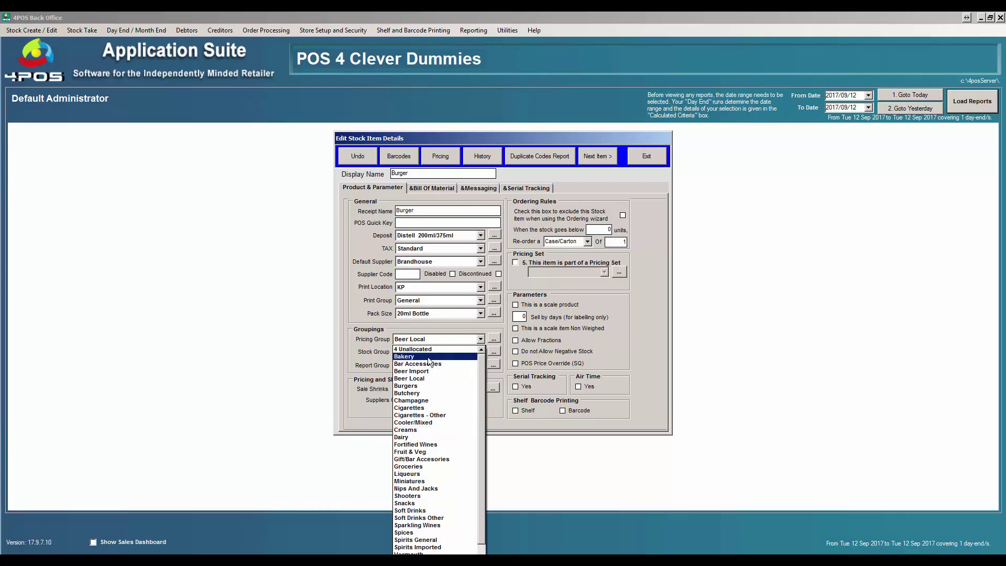
{"action": "left_click", "coordinate": [425, 387]}
{"action": "left_click", "coordinate": [480, 352]}
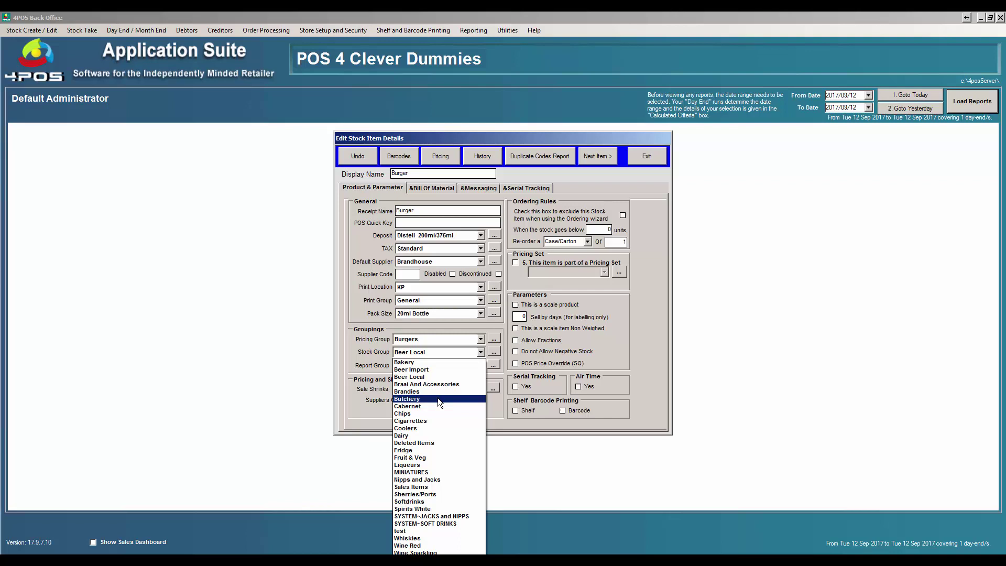
{"action": "left_click", "coordinate": [438, 487]}
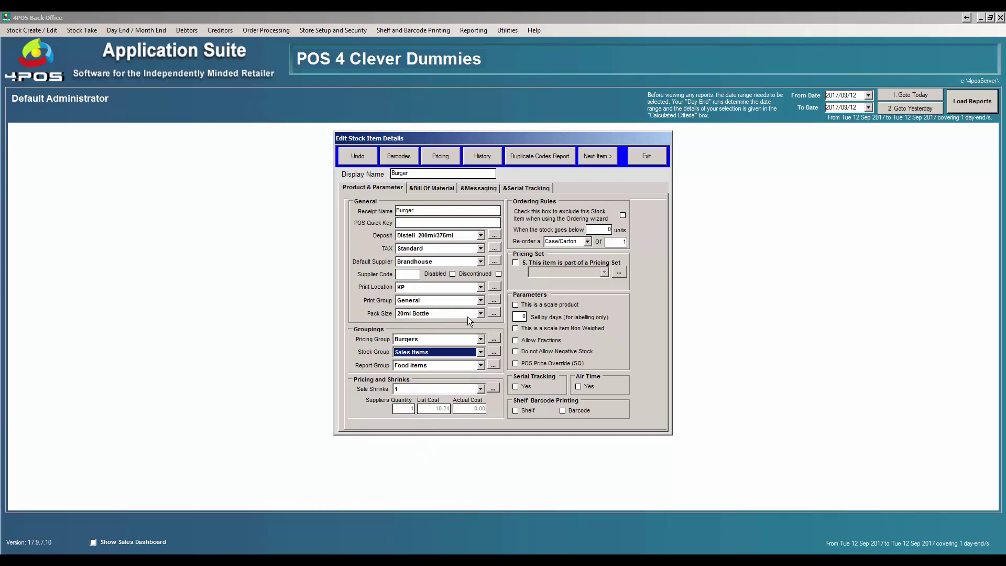
{"action": "left_click", "coordinate": [652, 156]}
Generate the Print Current Stock Value report.
{"action": "left_click", "coordinate": [579, 351]}
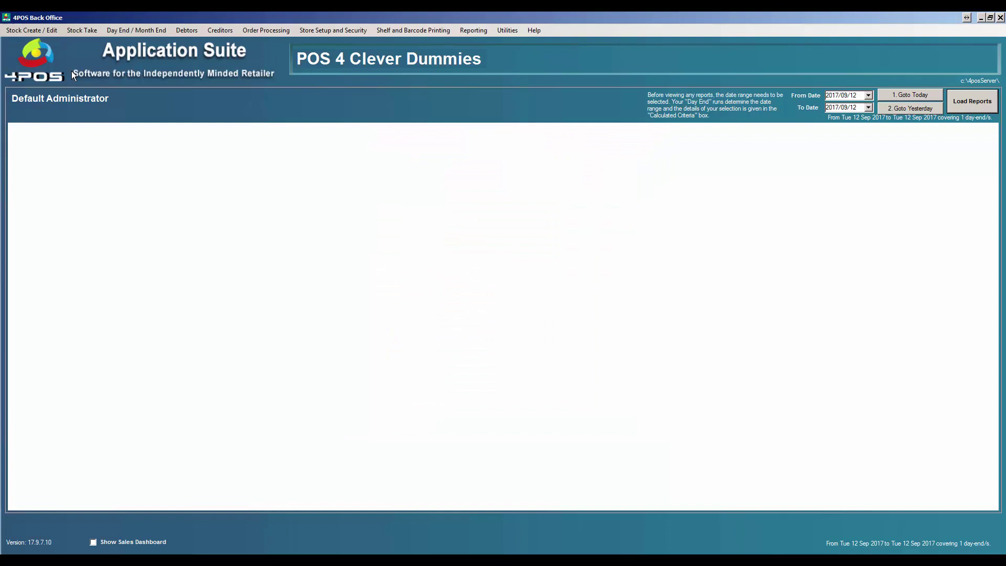
{"action": "left_click", "coordinate": [99, 29]}
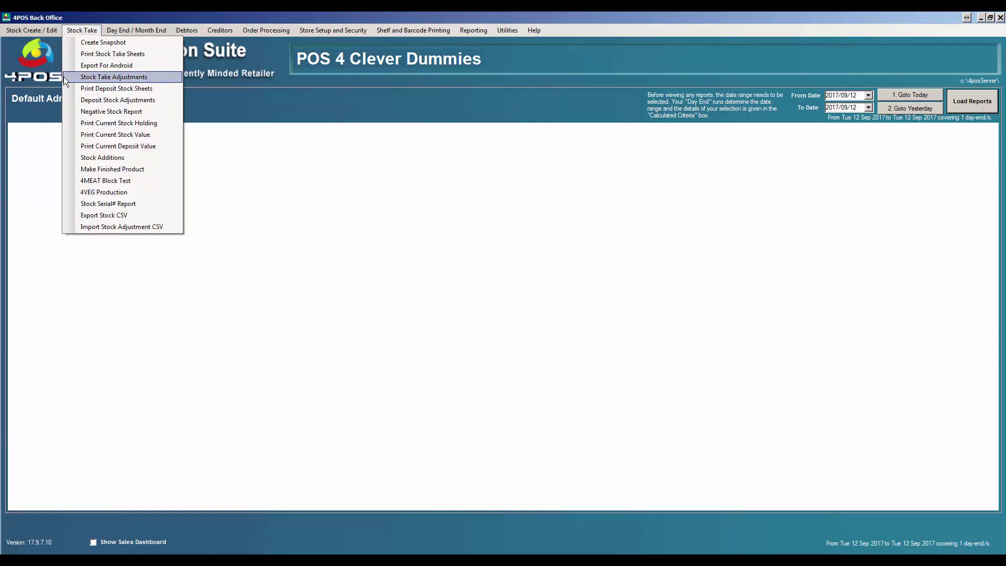
{"action": "left_click", "coordinate": [110, 135]}
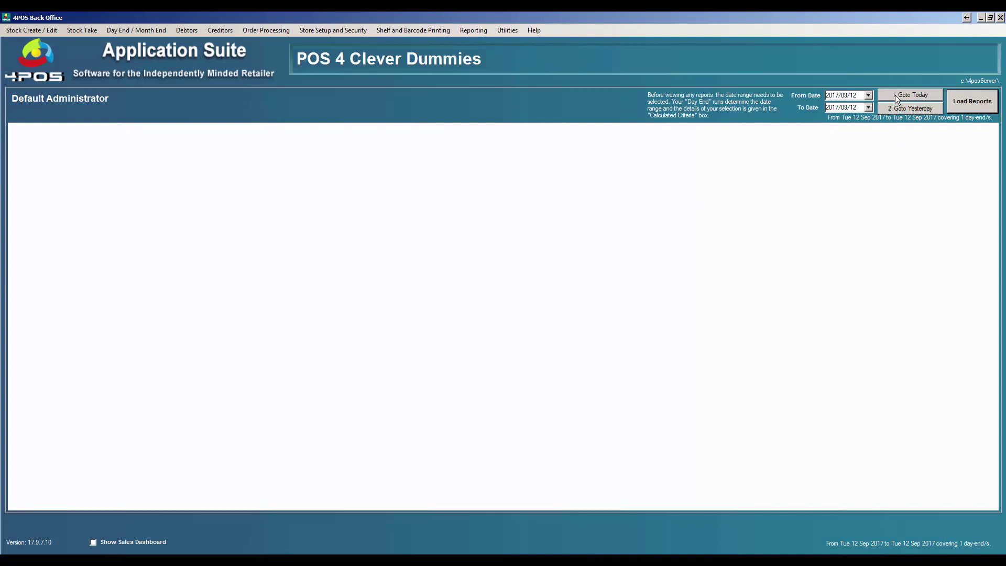
{"action": "left_click", "coordinate": [961, 99]}
Open the Print Stock Value Detail report from the Sales Dashboard menu.
{"action": "left_click", "coordinate": [82, 29]}
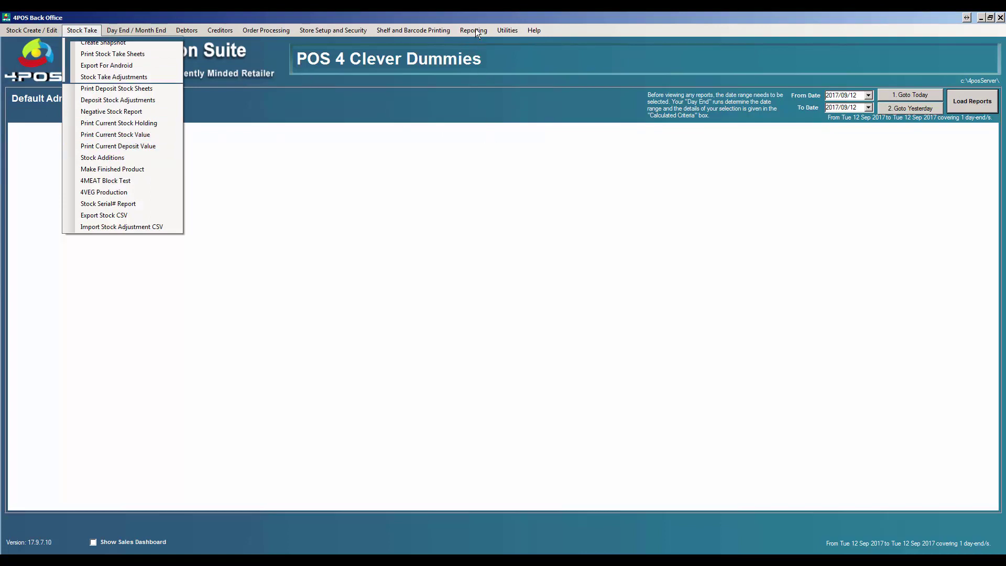
{"action": "mouse_move", "coordinate": [475, 29]}
{"action": "mouse_move", "coordinate": [484, 55]}
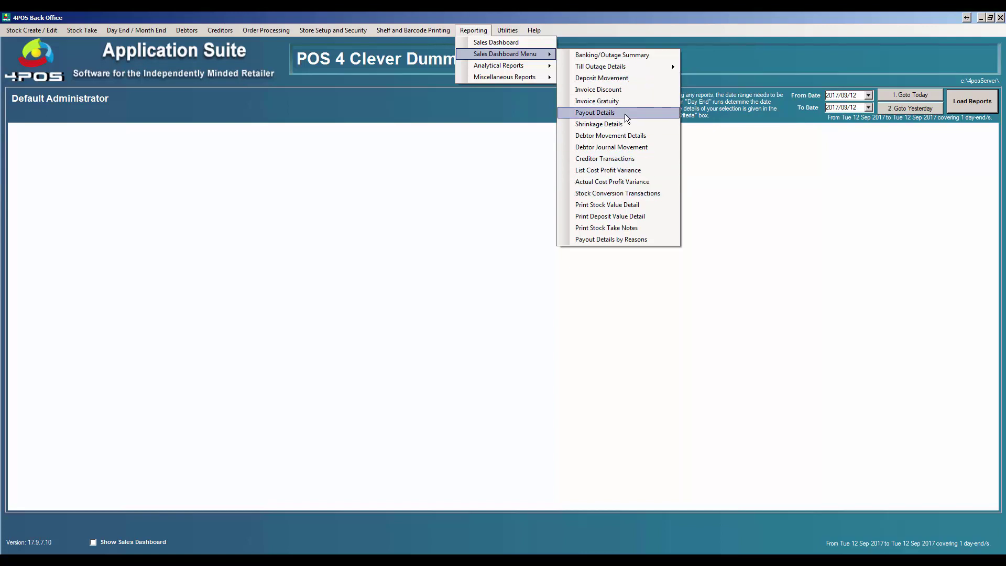
{"action": "left_click", "coordinate": [615, 208]}
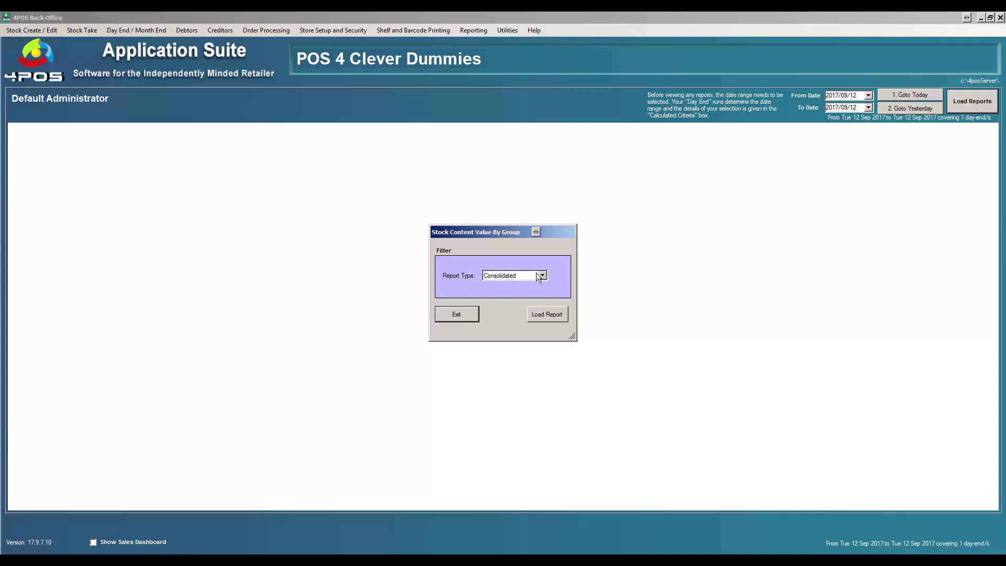
Load the stock value by group report with report type Detail.
{"action": "left_click", "coordinate": [542, 275]}
{"action": "left_click", "coordinate": [521, 290]}
{"action": "left_click", "coordinate": [543, 316]}
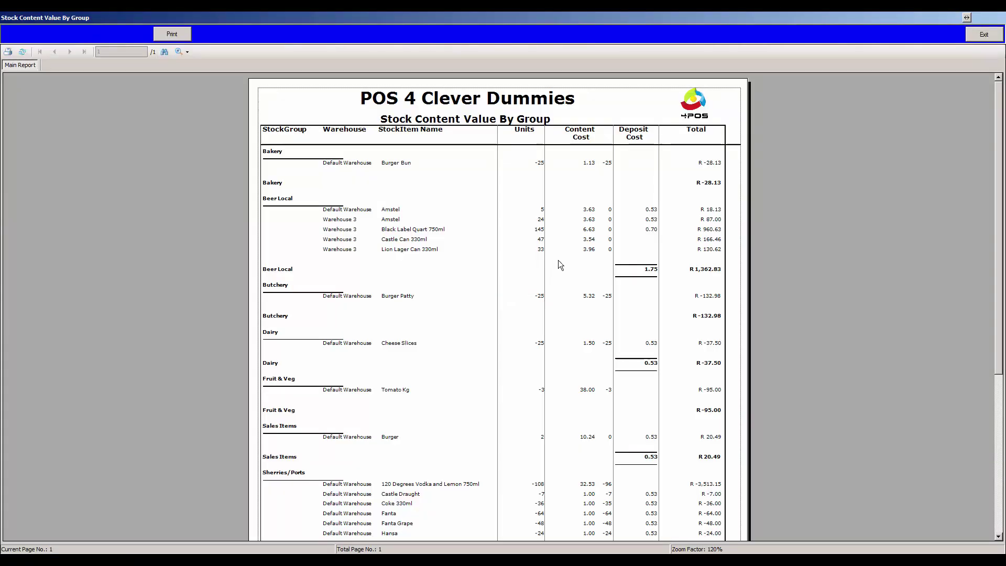
Review Warehouse 3 Beer Local lines, such as Castle Can 47 at cost 3.54, then close the report.
{"action": "left_click_drag", "start_coordinate": [1000, 276], "coordinate": [1000, 326]}
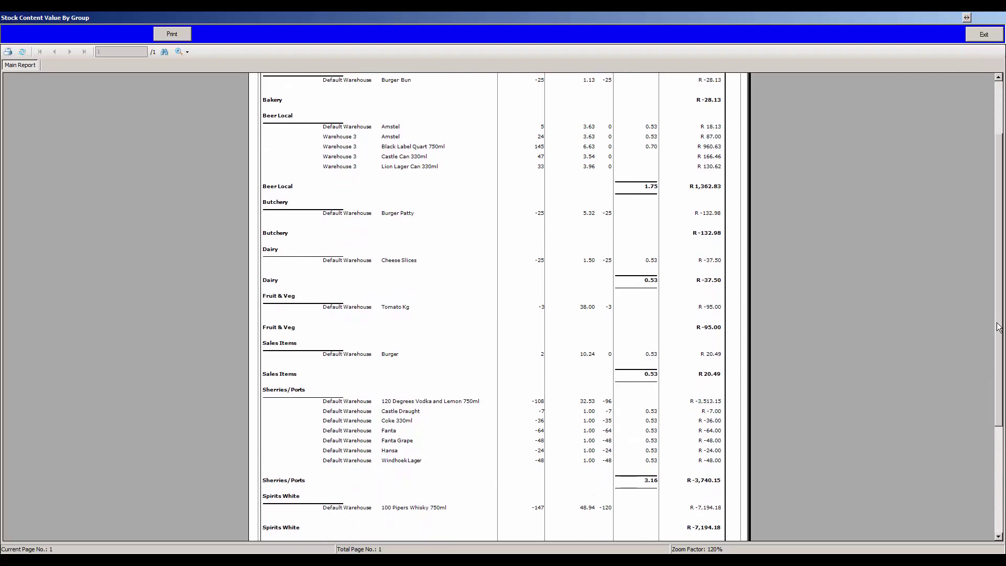
{"action": "left_click", "coordinate": [394, 167]}
{"action": "left_click", "coordinate": [331, 141]}
{"action": "left_click", "coordinate": [592, 161]}
{"action": "left_click", "coordinate": [536, 160]}
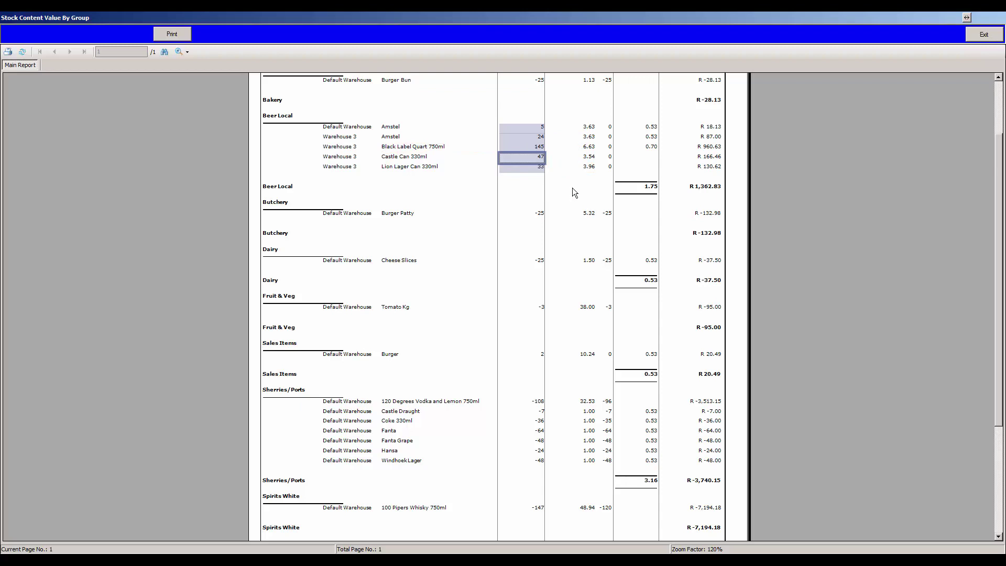
{"action": "left_click", "coordinate": [970, 37]}
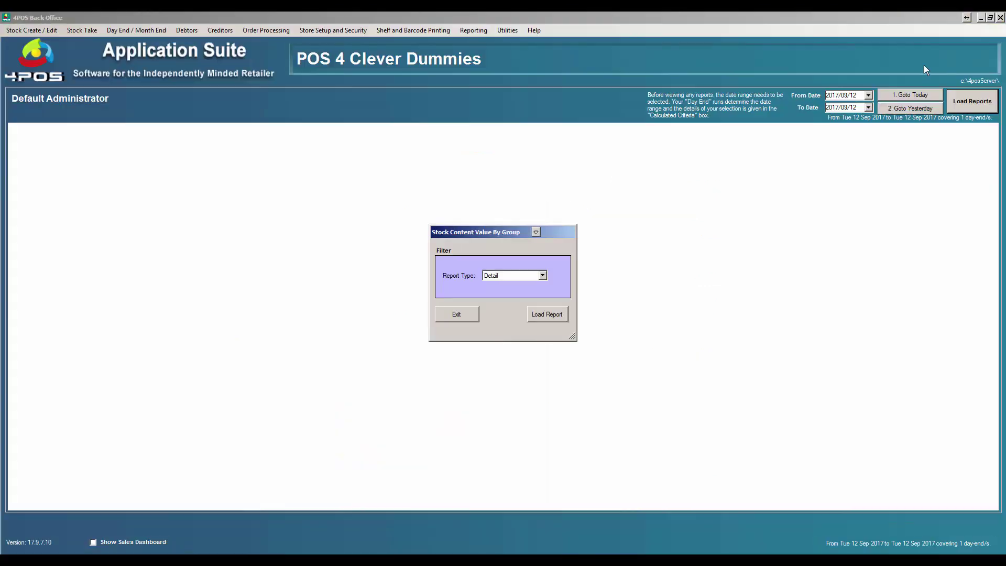
{"action": "left_click", "coordinate": [469, 314]}
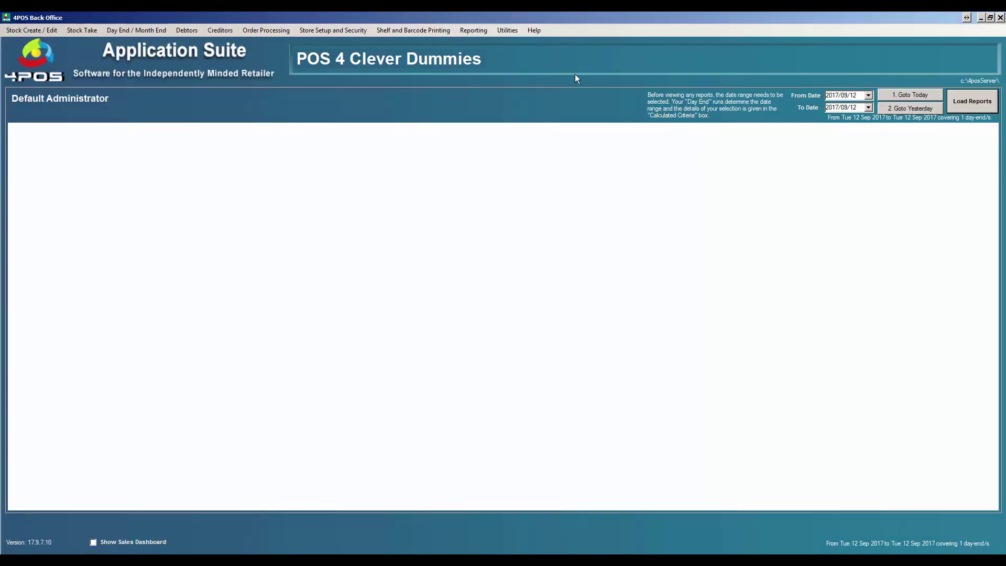
Generate the Stock Movement Details report for Castle Can 330ml in Warehouse 3.
{"action": "left_click", "coordinate": [480, 31]}
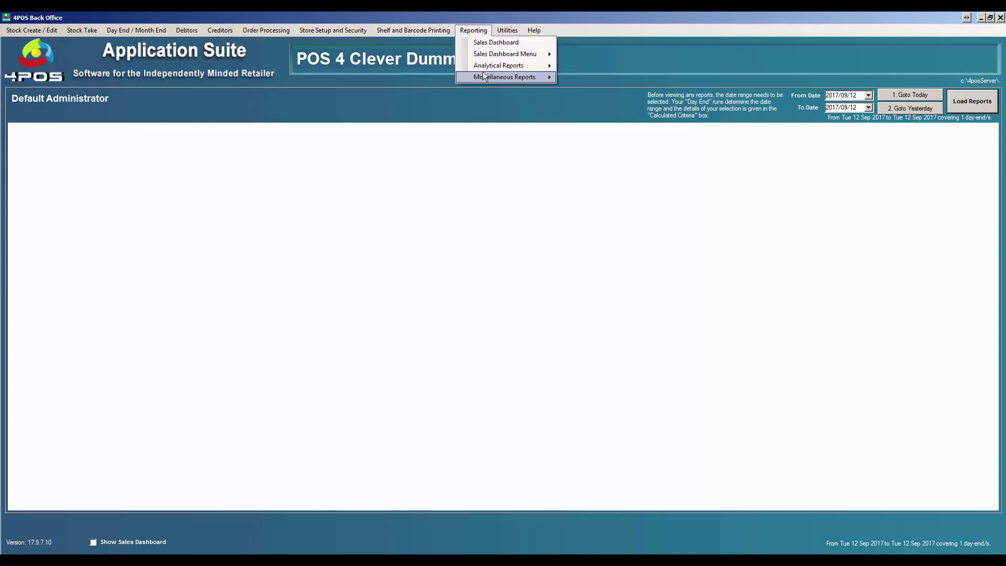
{"action": "left_click", "coordinate": [635, 67]}
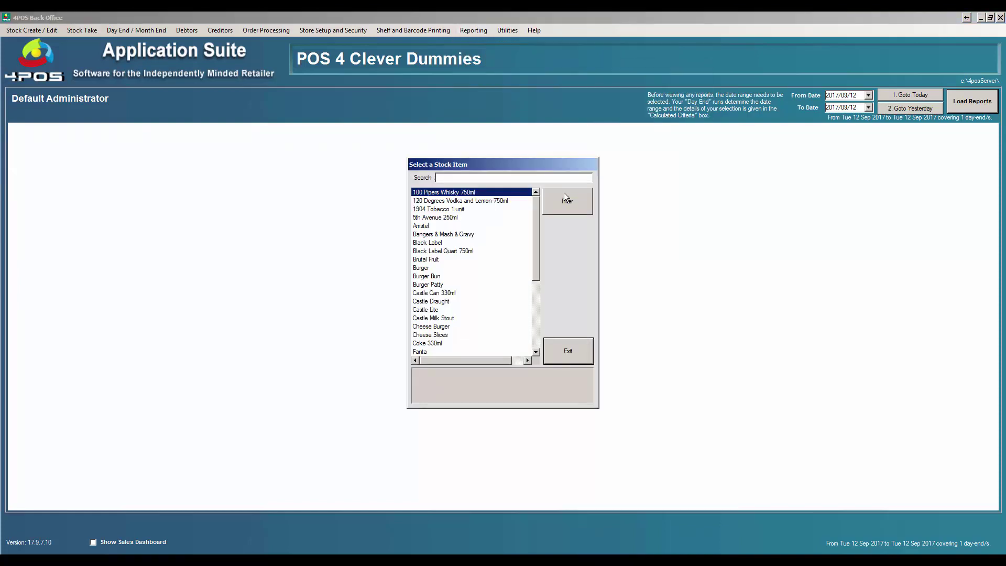
{"action": "double_click", "coordinate": [425, 292]}
{"action": "left_click", "coordinate": [540, 285]}
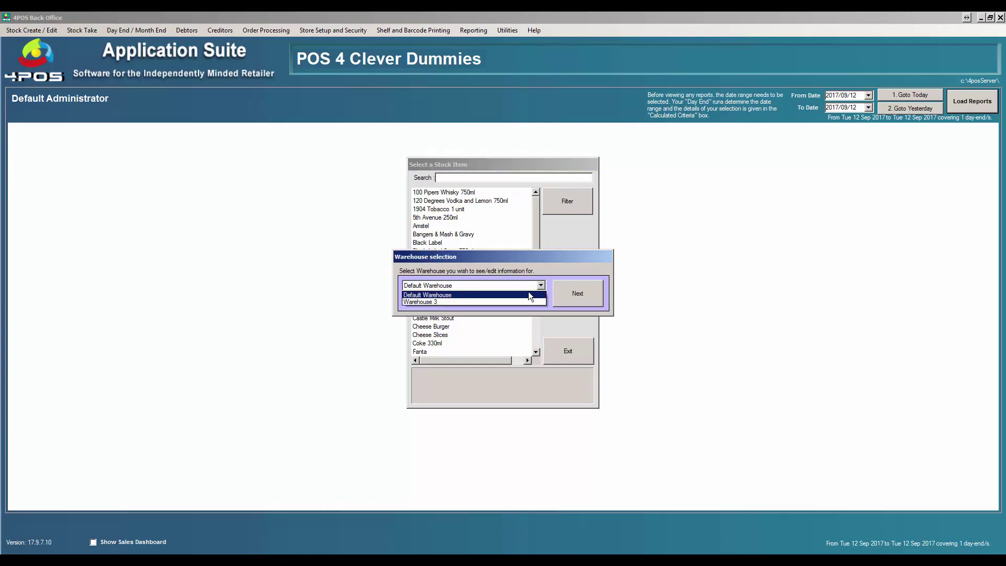
{"action": "left_click", "coordinate": [517, 302]}
{"action": "left_click", "coordinate": [583, 296]}
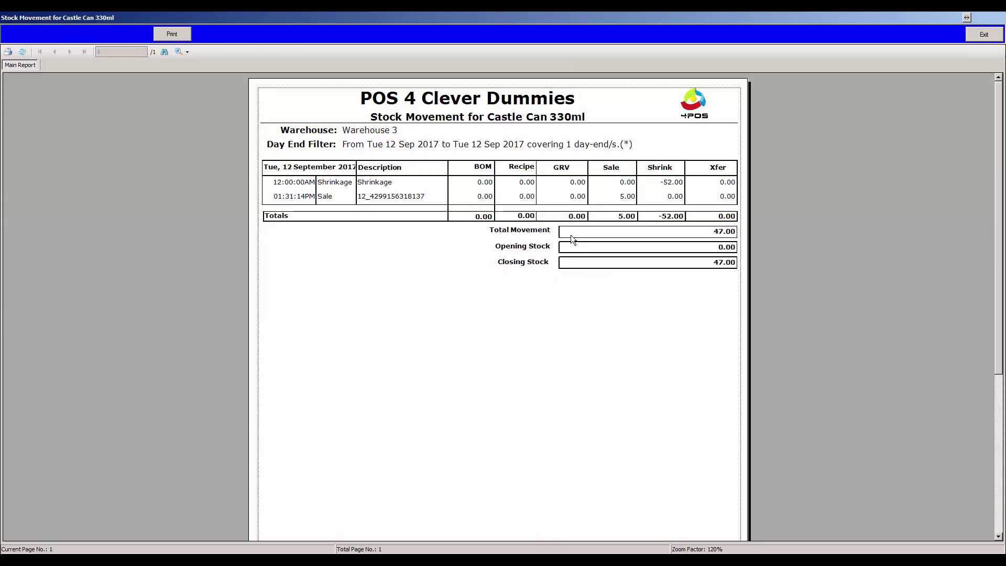
Review opening stock 0.00, the Sale and Shrink figures, and closing stock 47.00, then close the report.
{"action": "left_click", "coordinate": [723, 250]}
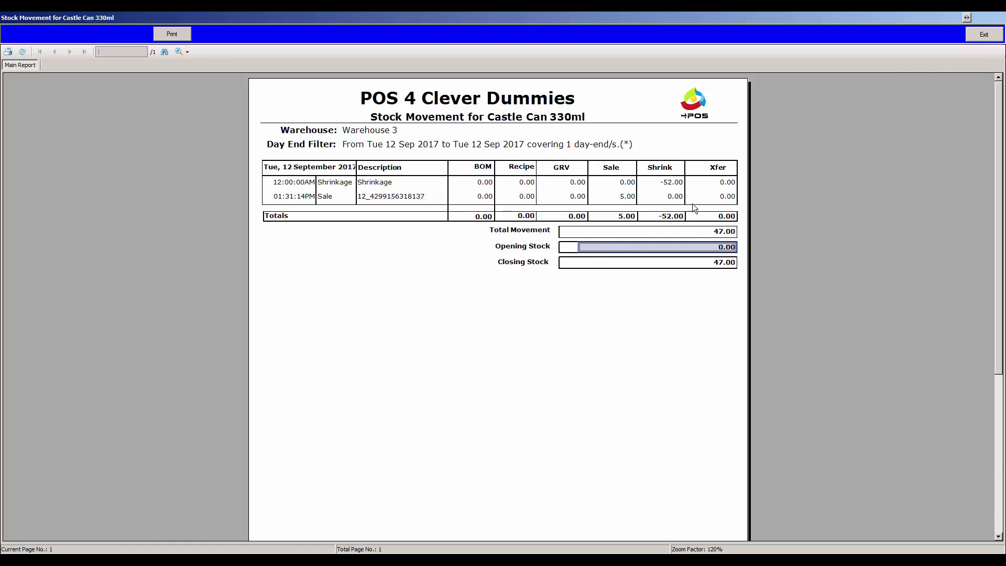
{"action": "left_click", "coordinate": [630, 197]}
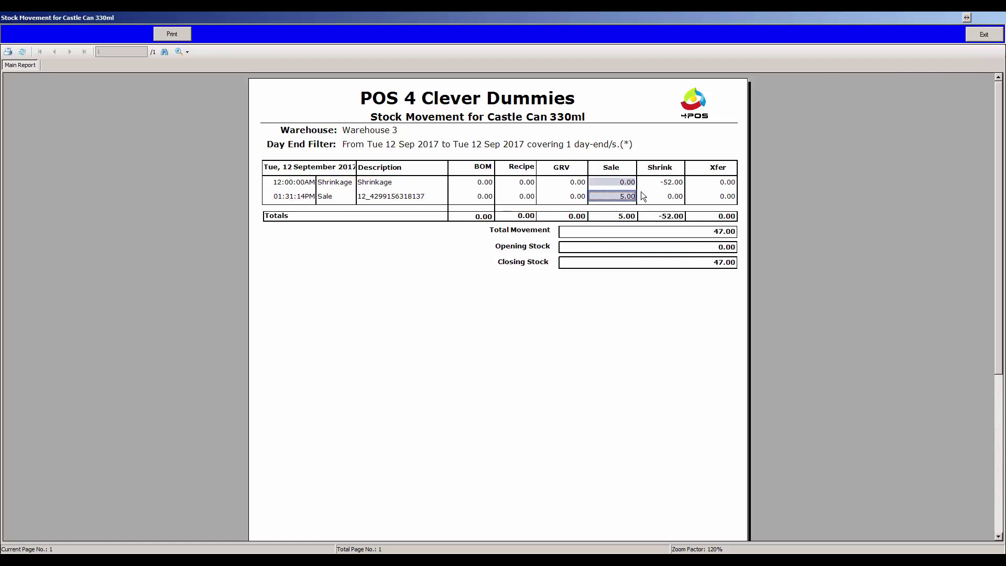
{"action": "left_click", "coordinate": [666, 182]}
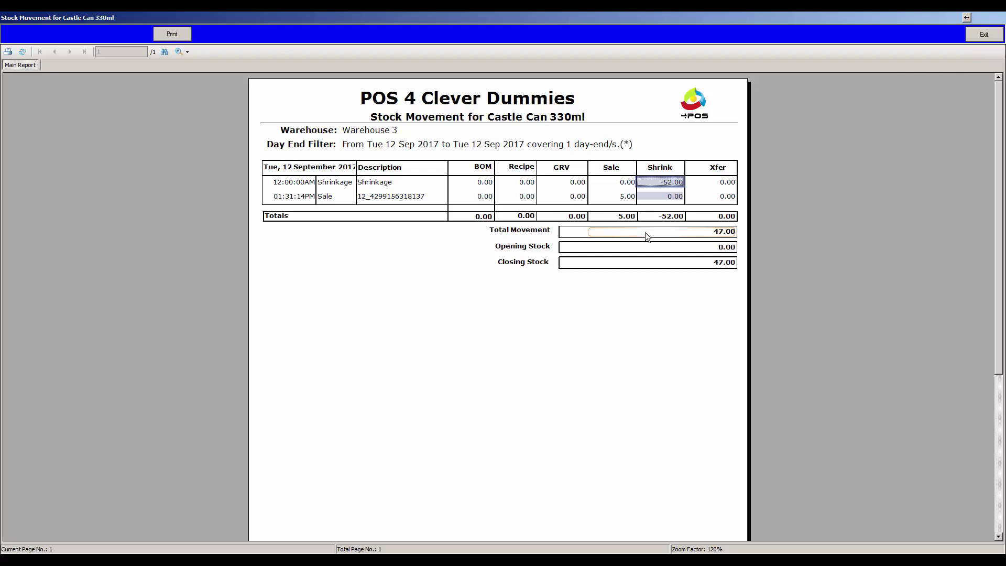
{"action": "left_click", "coordinate": [722, 264]}
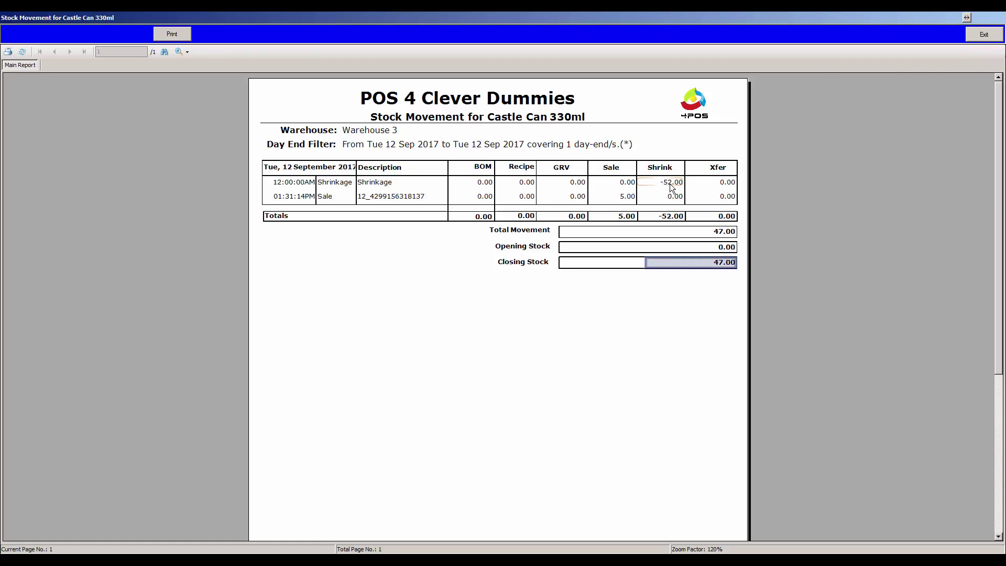
{"action": "left_click", "coordinate": [984, 34]}
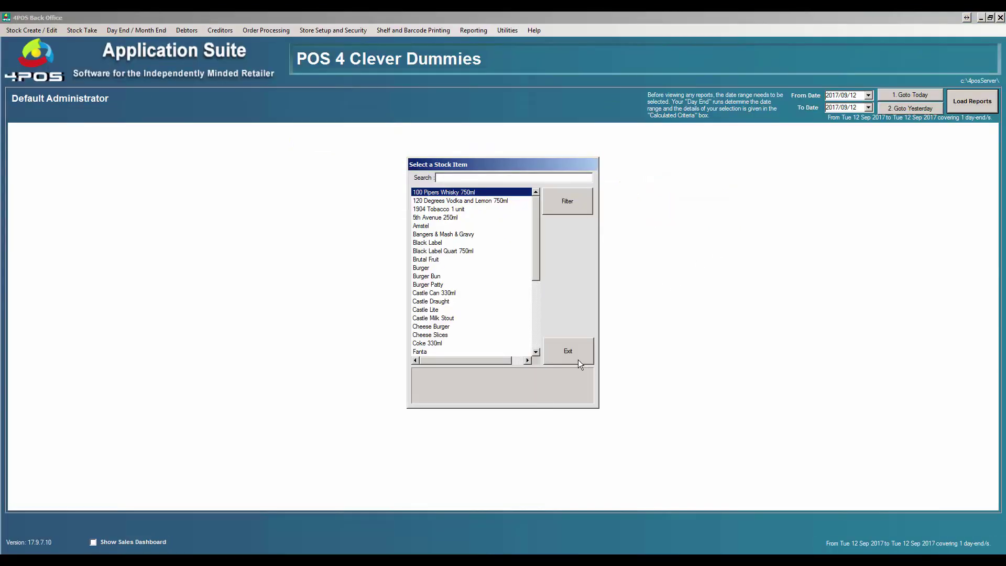
Close the stock item picker and bring up the Stock Take menu.
{"action": "left_click", "coordinate": [577, 357]}
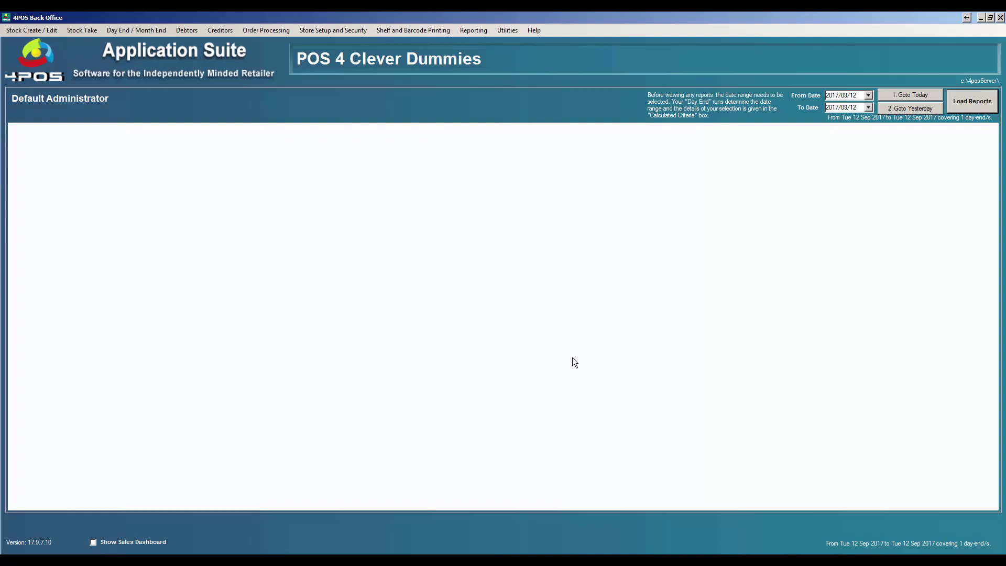
{"action": "left_click", "coordinate": [74, 33]}
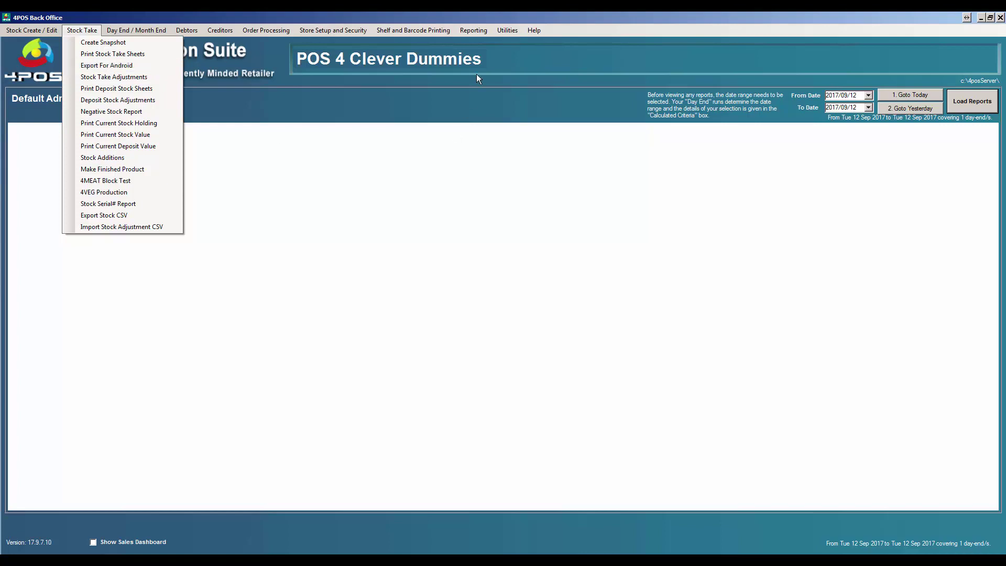
{"action": "mouse_move", "coordinate": [503, 34]}
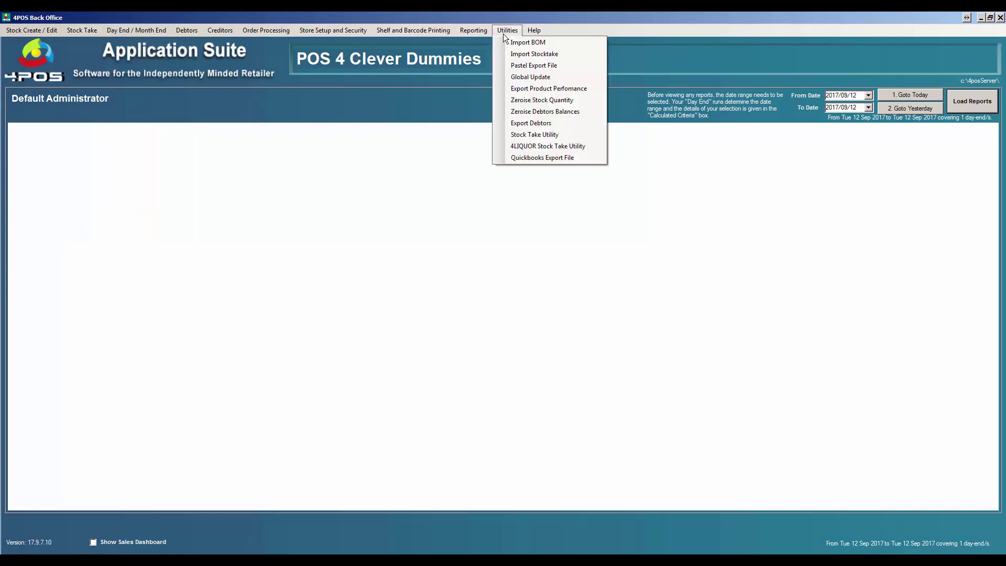
{"action": "left_click", "coordinate": [528, 54]}
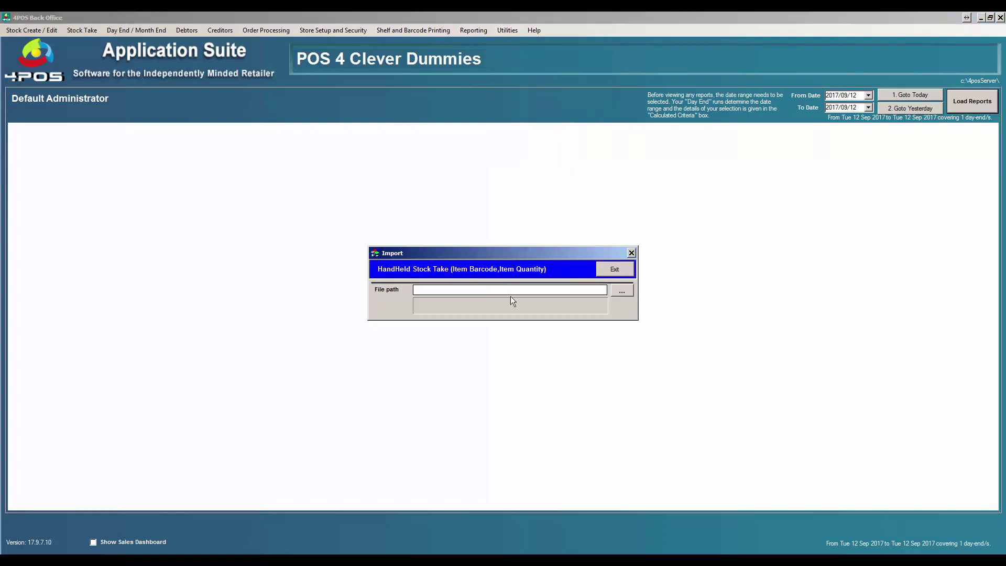
{"action": "left_click", "coordinate": [615, 270]}
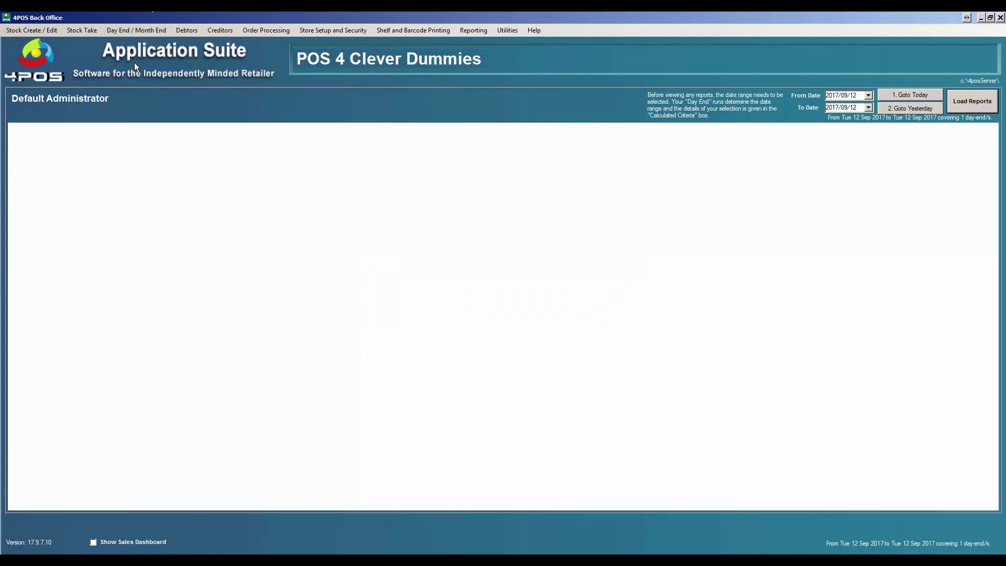
{"action": "left_click", "coordinate": [83, 30]}
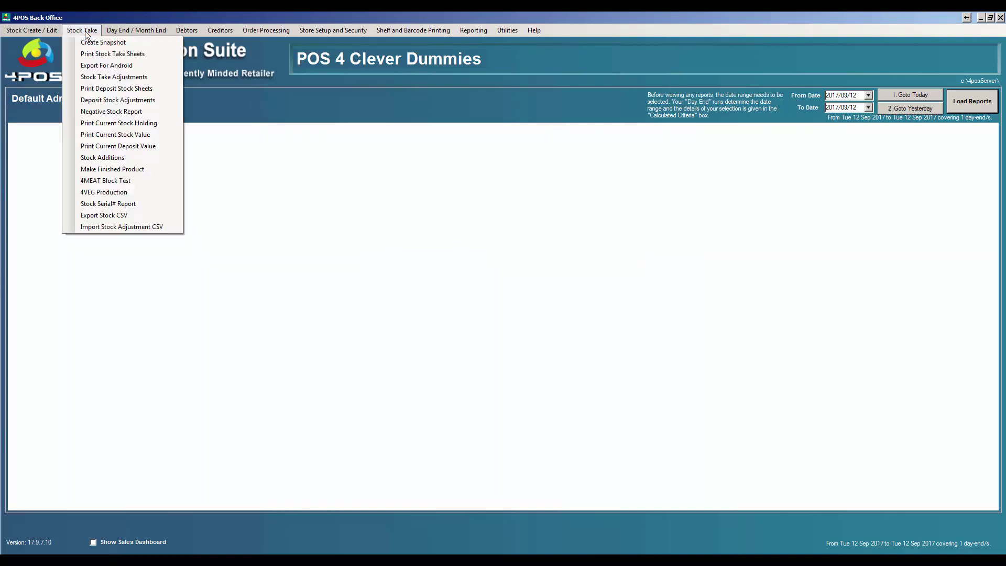
Preview the Stock Take Adjustments group list and close it without changes.
{"action": "left_click", "coordinate": [113, 78]}
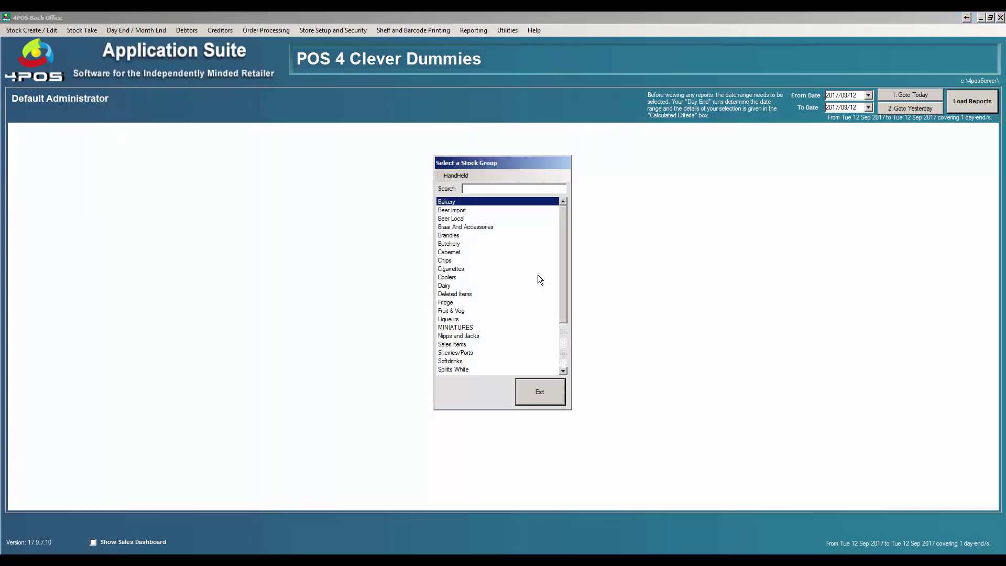
{"action": "mouse_move", "coordinate": [561, 250]}
{"action": "left_mouse_down"}
{"action": "mouse_move", "coordinate": [558, 316]}
{"action": "mouse_move", "coordinate": [558, 243]}
{"action": "left_mouse_up"}
{"action": "left_click", "coordinate": [544, 391]}
{"action": "left_click", "coordinate": [87, 29]}
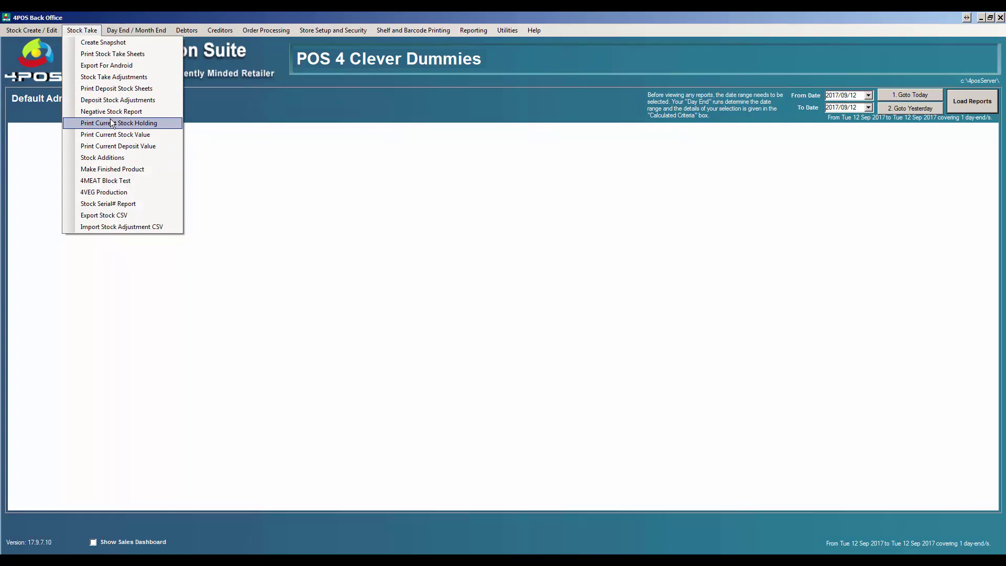
Open the Stock Take Utility for the Default Warehouse and save it closed with no entries.
{"action": "left_click", "coordinate": [511, 32]}
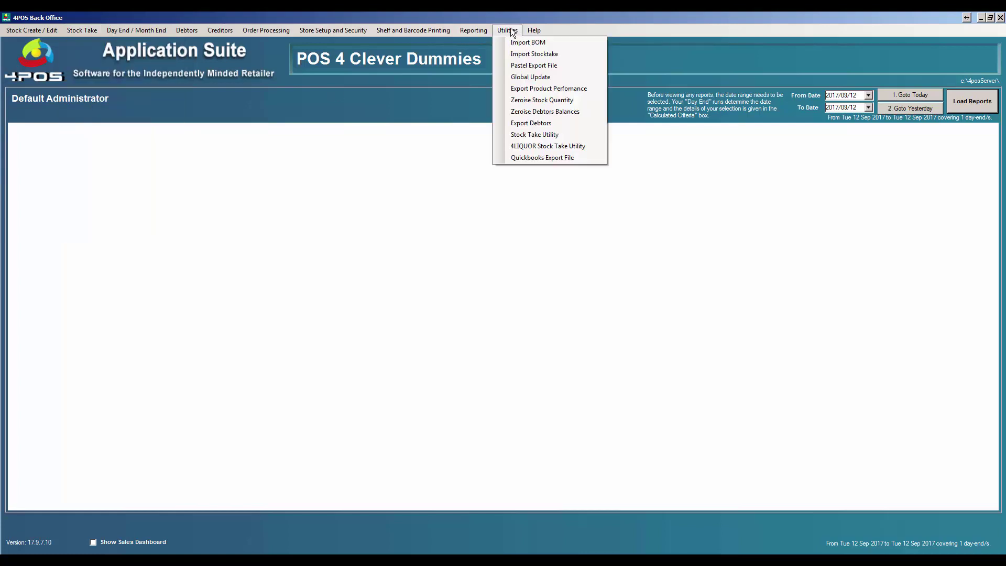
{"action": "left_click", "coordinate": [548, 134]}
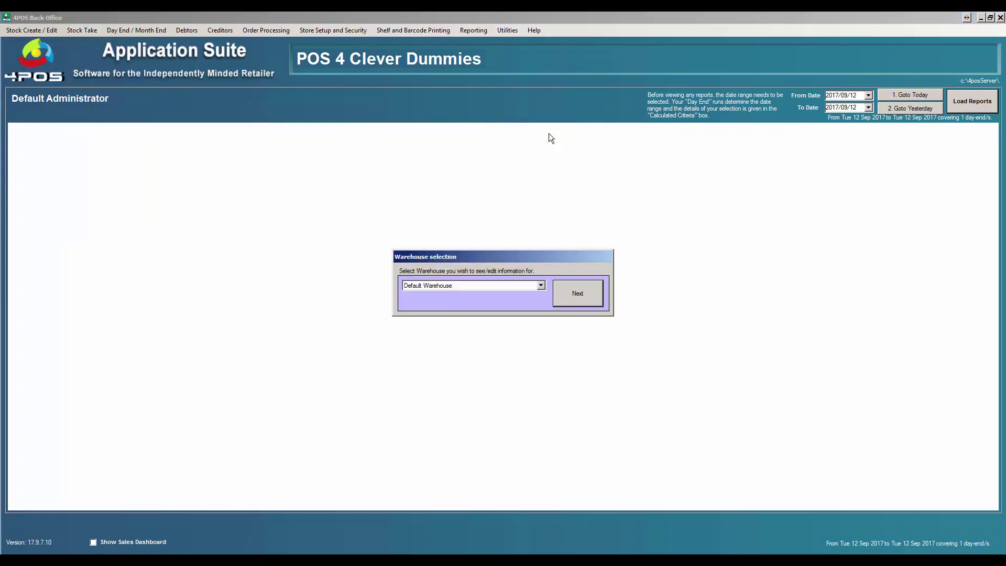
{"action": "left_click", "coordinate": [584, 299]}
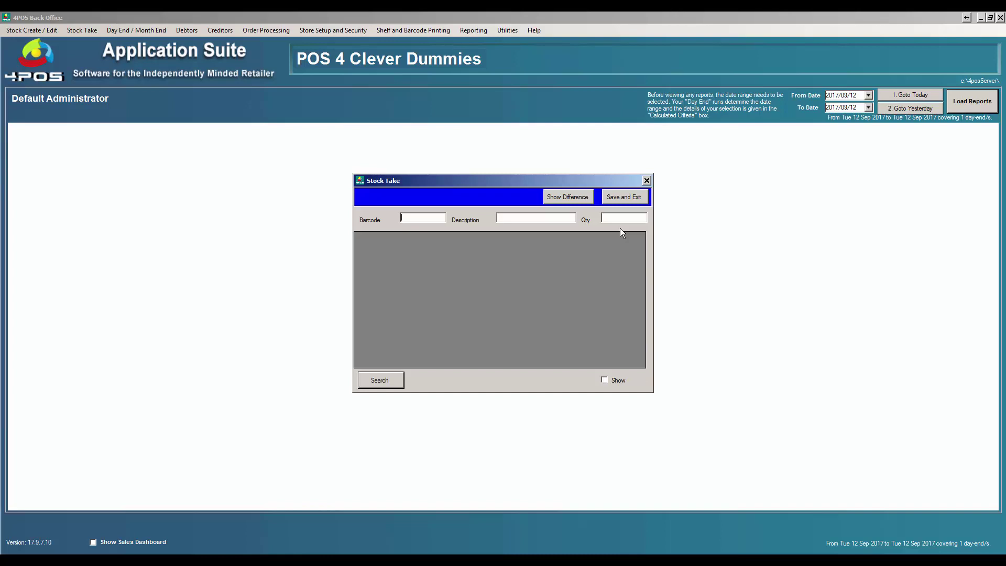
{"action": "left_click", "coordinate": [637, 197]}
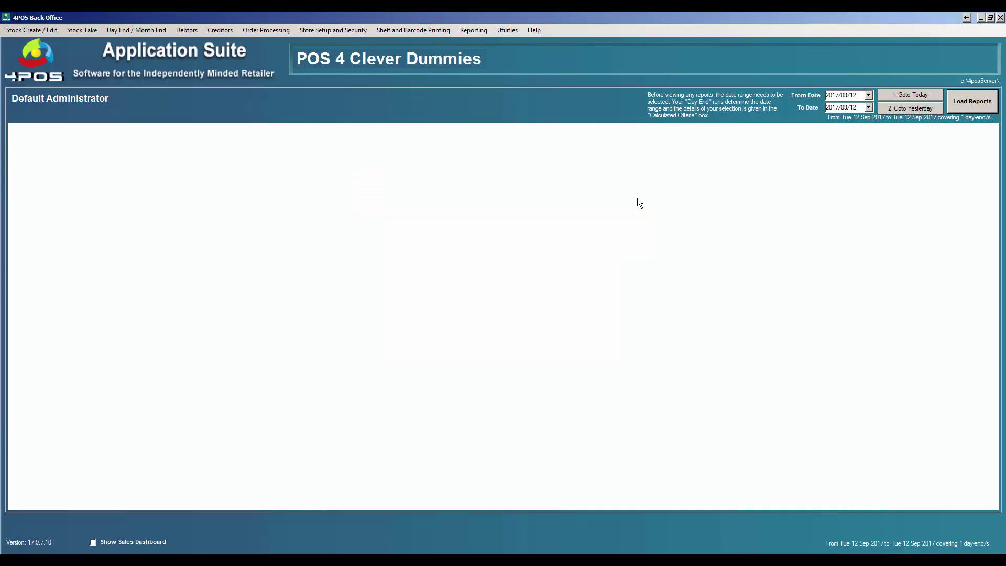
Show the Stock Take menu with its Import Stock Adjustment CSV option.
{"action": "left_click", "coordinate": [82, 32]}
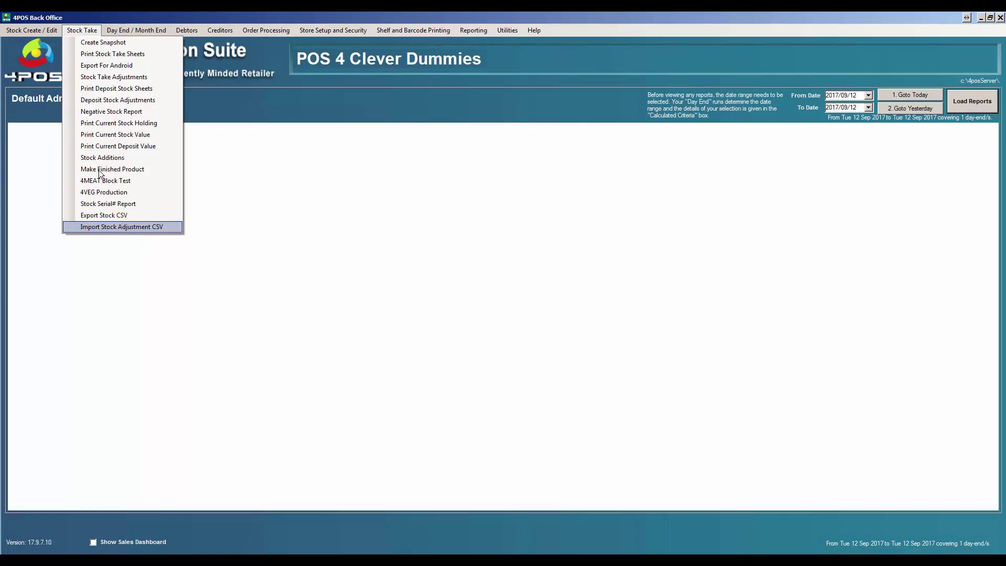
Open Castle Can 330ml for editing via Amend Stock Item By Detail.
{"action": "mouse_move", "coordinate": [56, 29]}
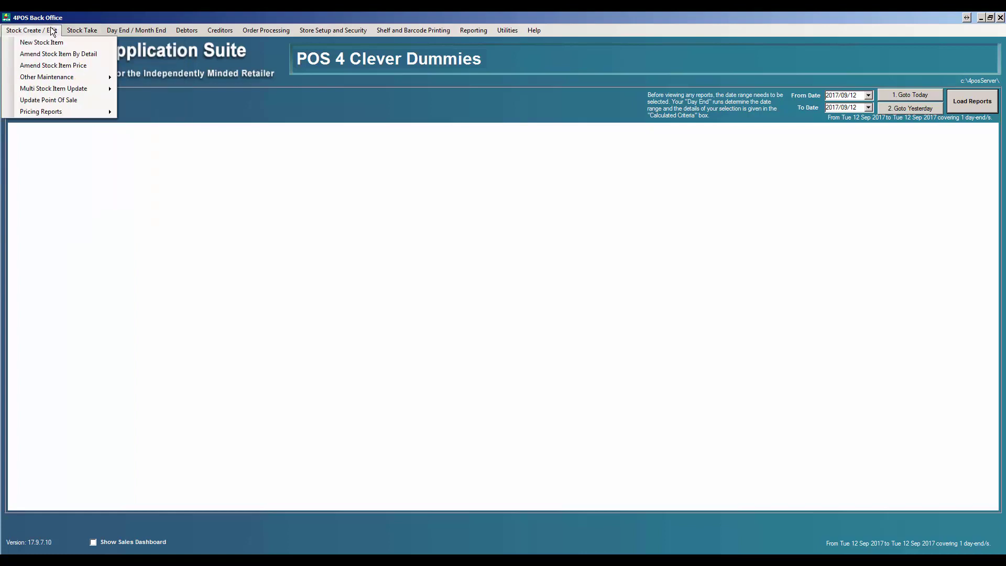
{"action": "left_click", "coordinate": [62, 54]}
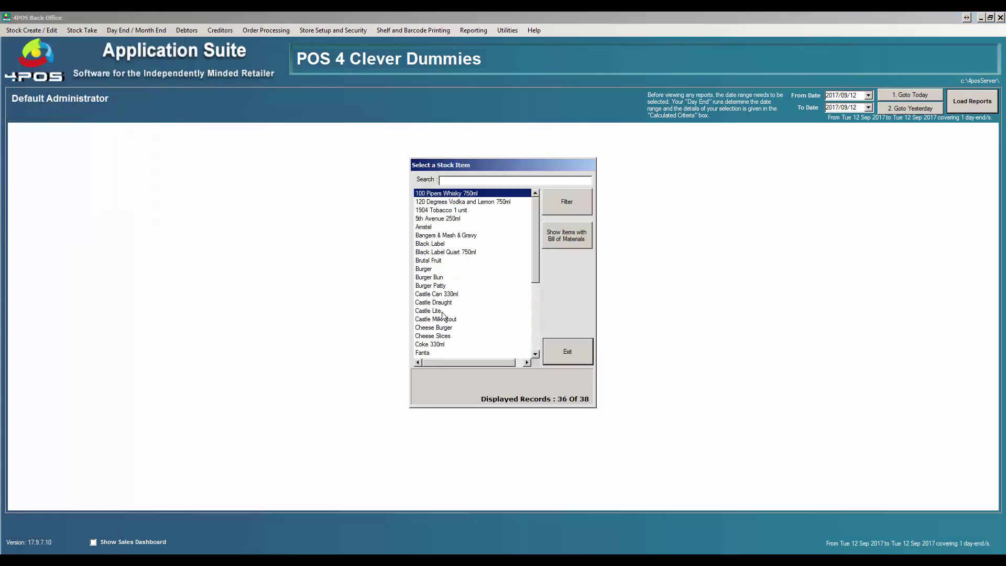
{"action": "double_click", "coordinate": [430, 294]}
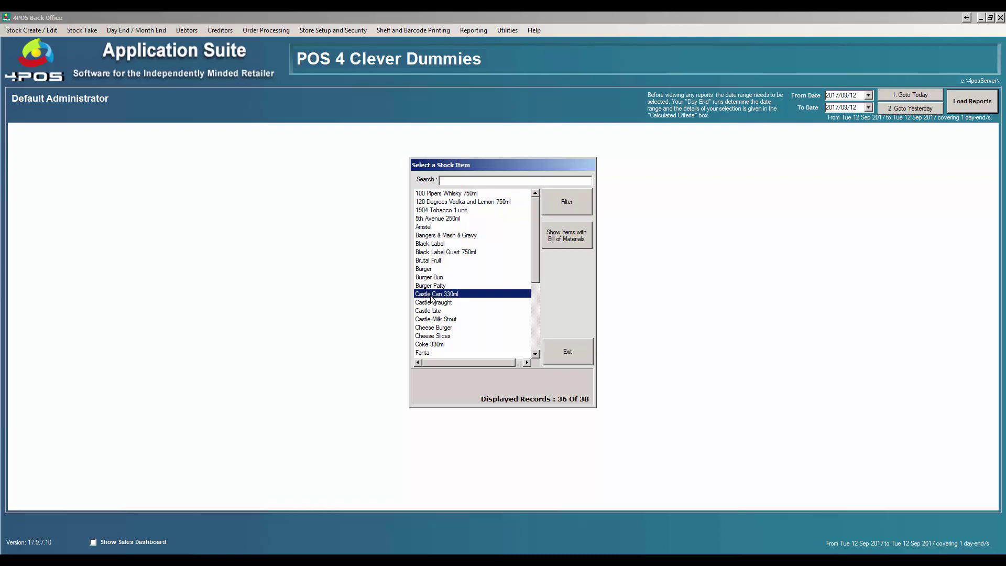